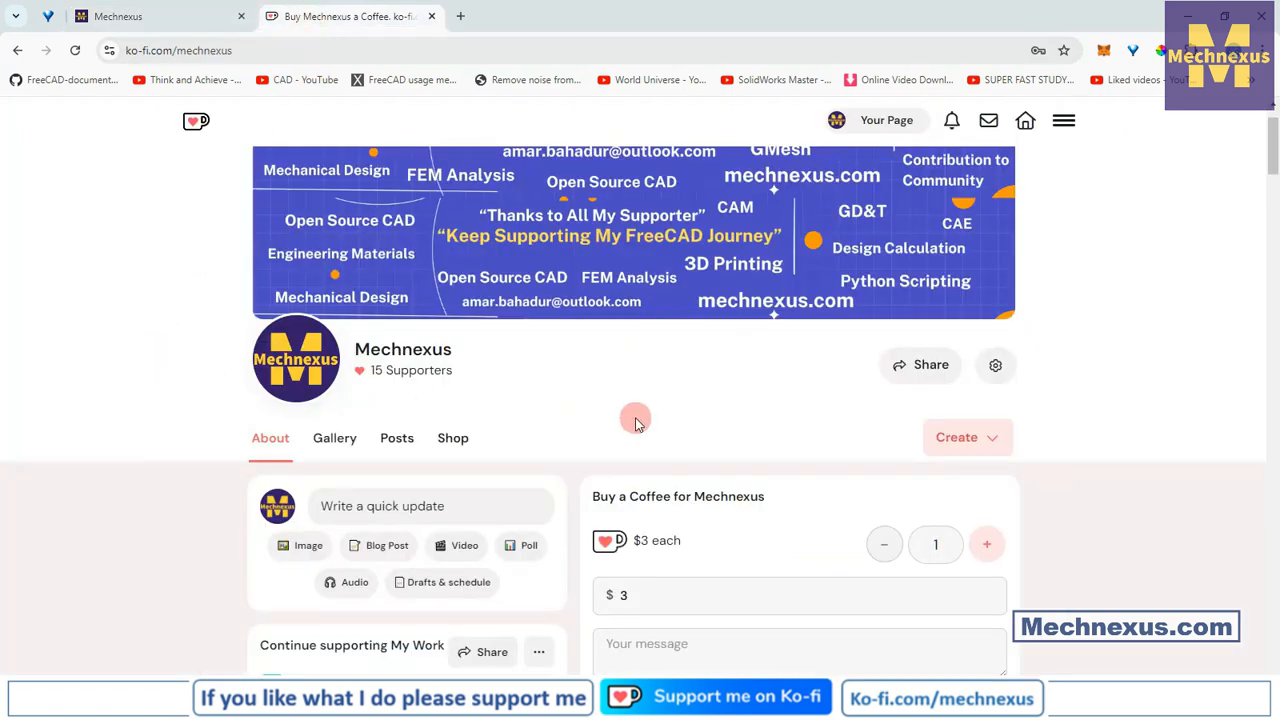
Step: Look over the Mechnexus Ko-fi page, including its profile banner, support goal and donation section
scroll(636, 424, up, 1)
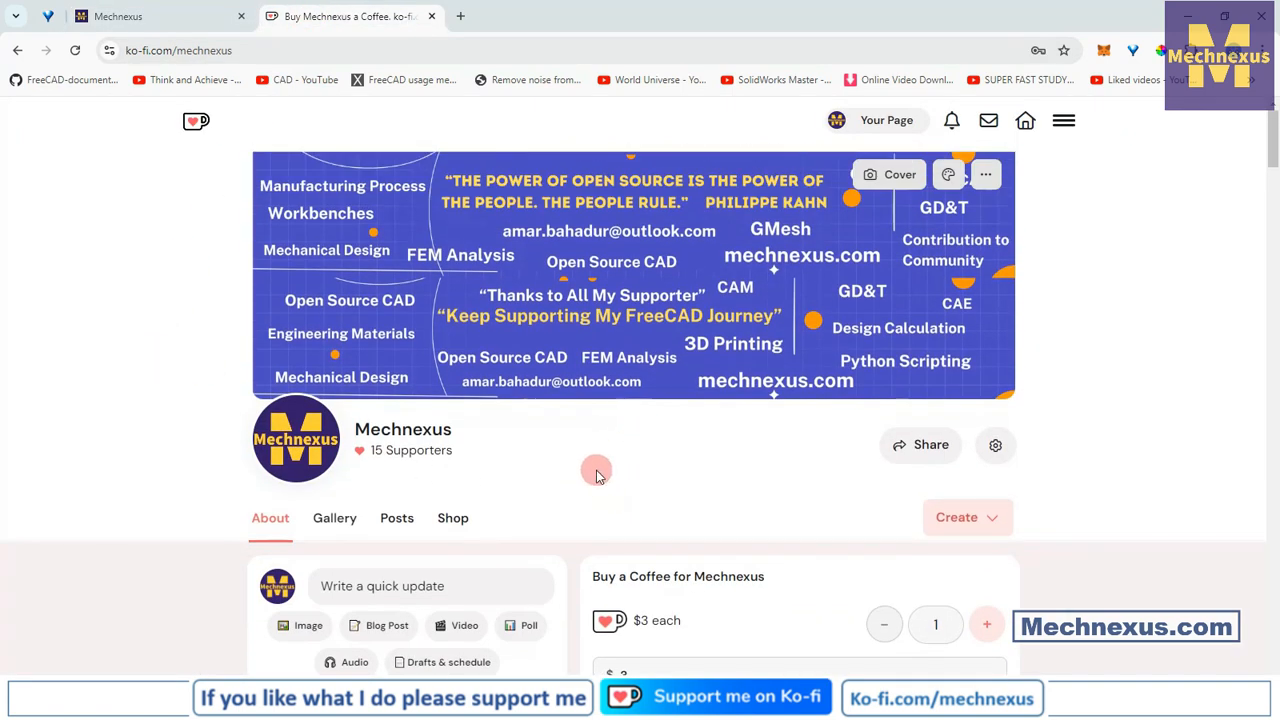
scroll(597, 476, down, 1)
scroll(610, 429, down, 1)
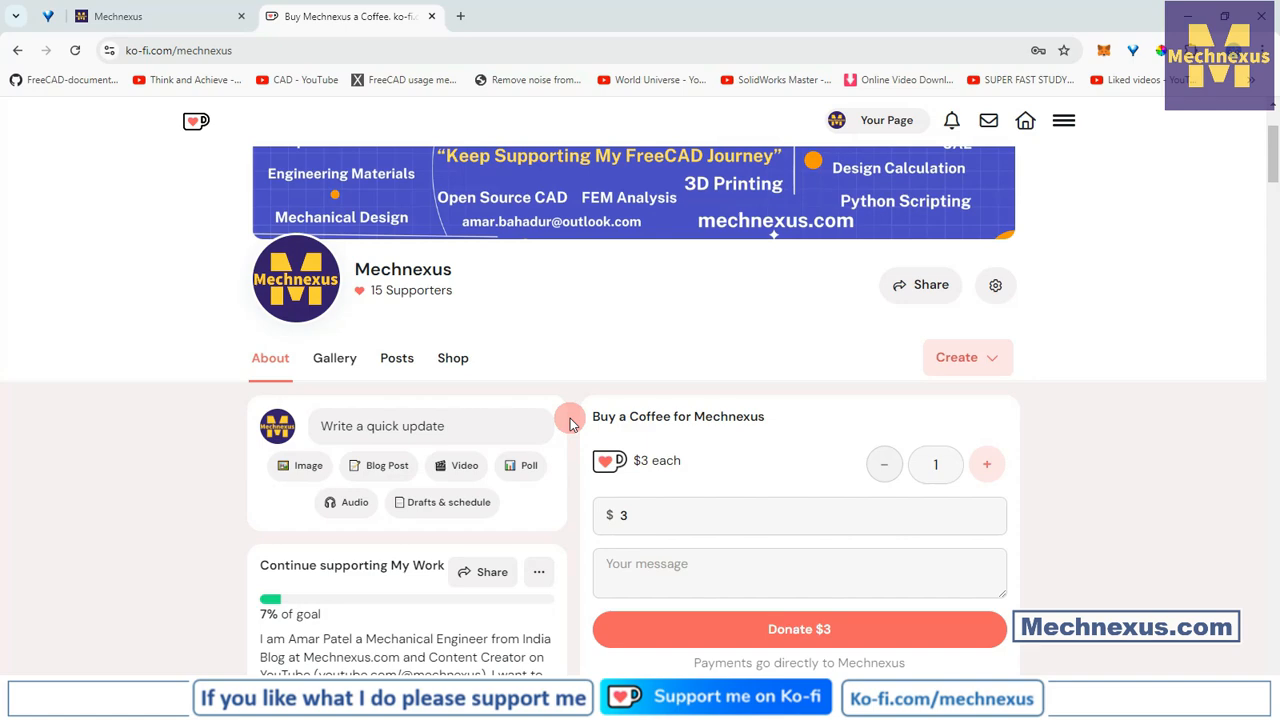
scroll(570, 424, down, 2)
scroll(570, 424, up, 3)
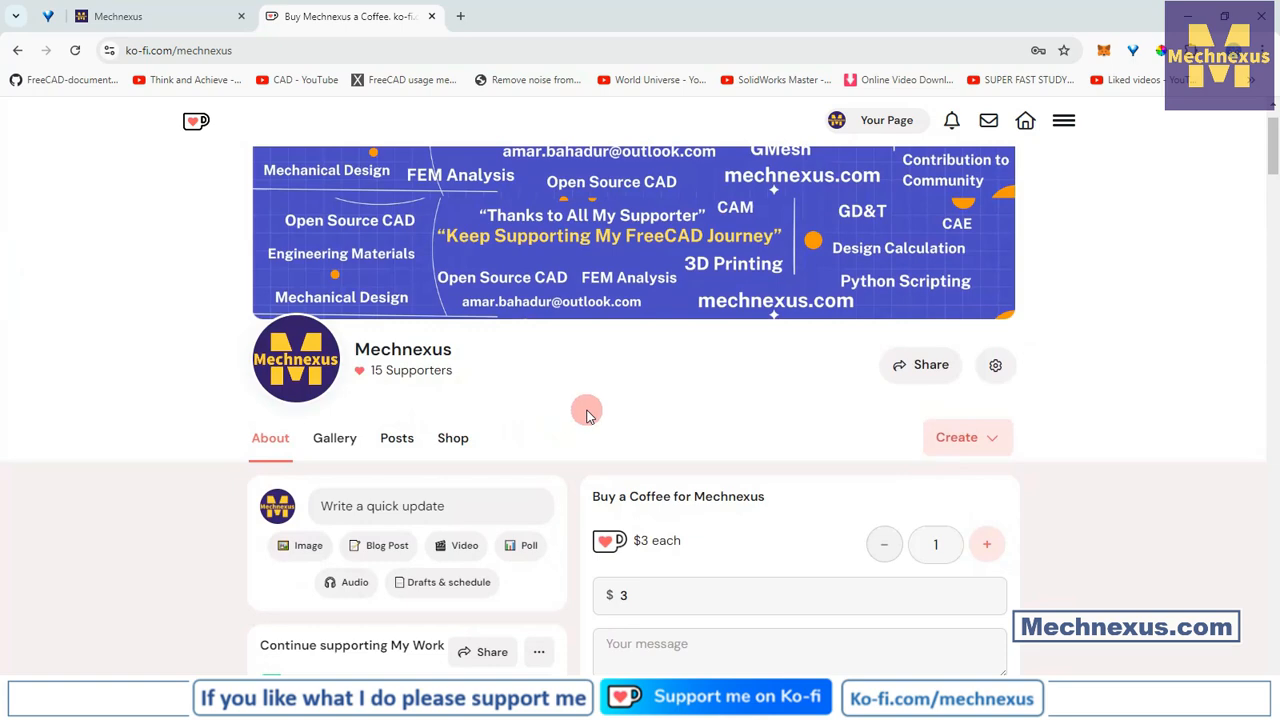
scroll(588, 414, down, 2)
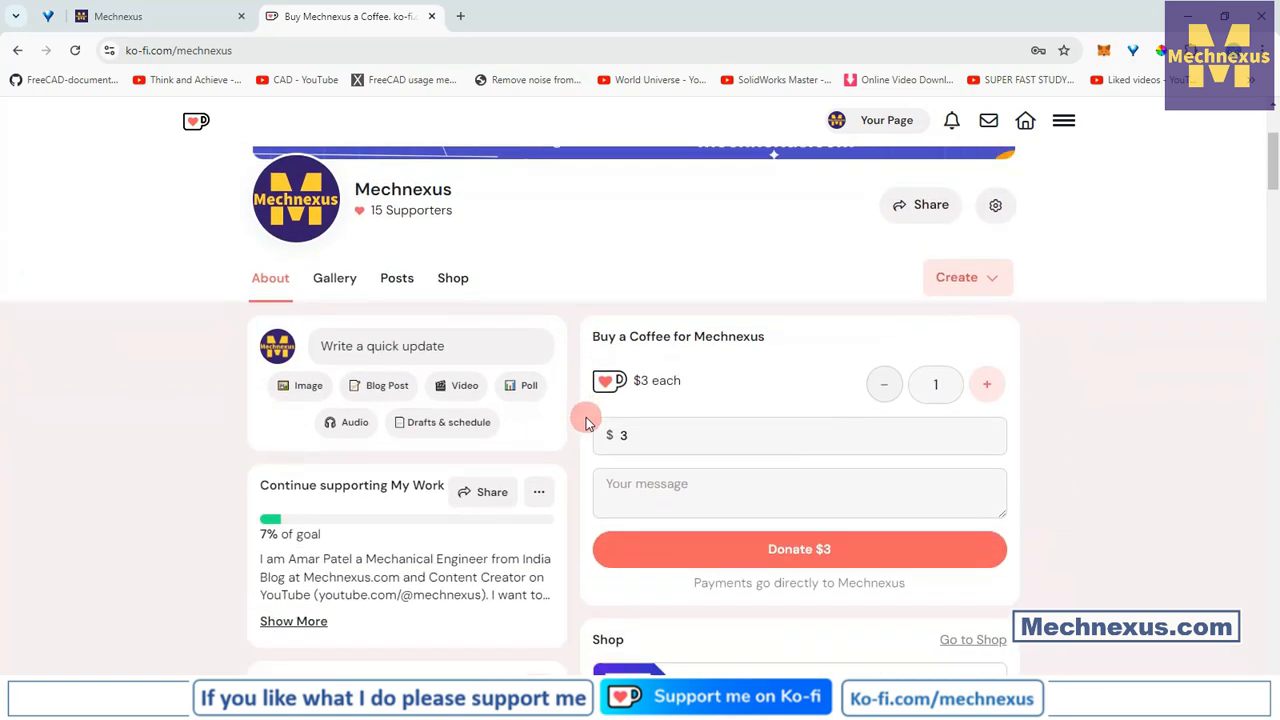
scroll(586, 420, down, 3)
scroll(586, 420, up, 6)
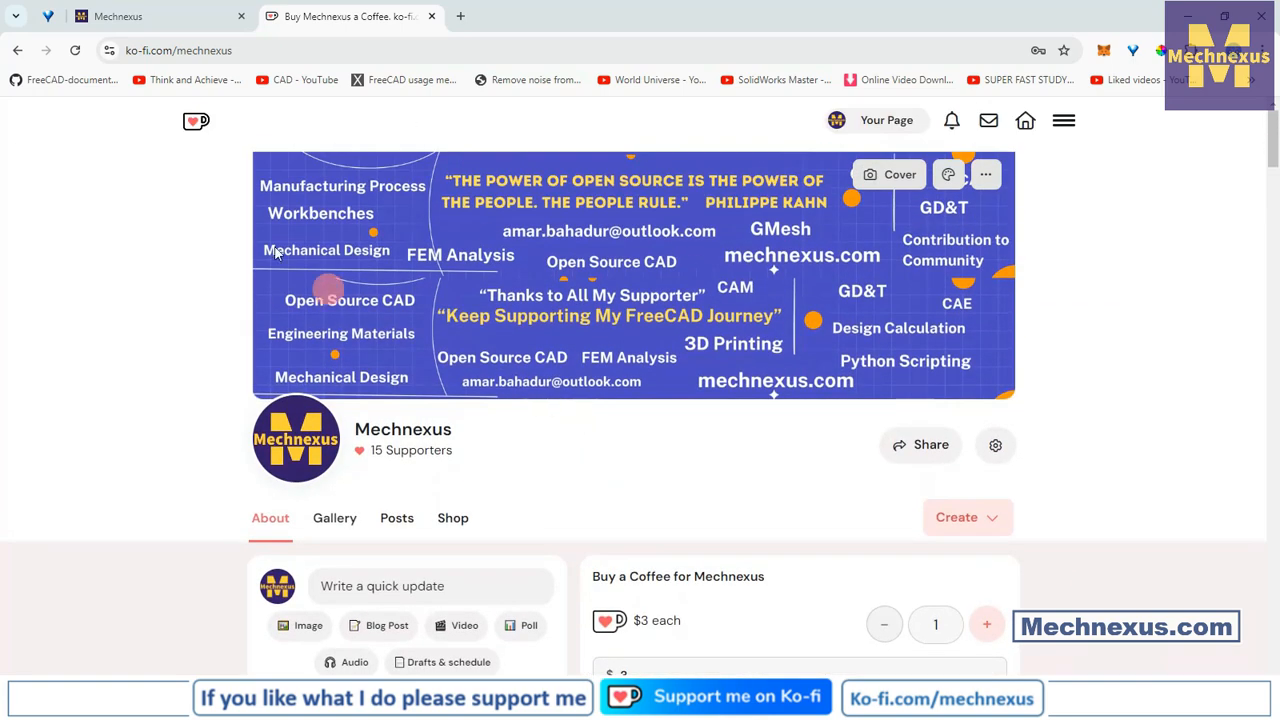
click(180, 16)
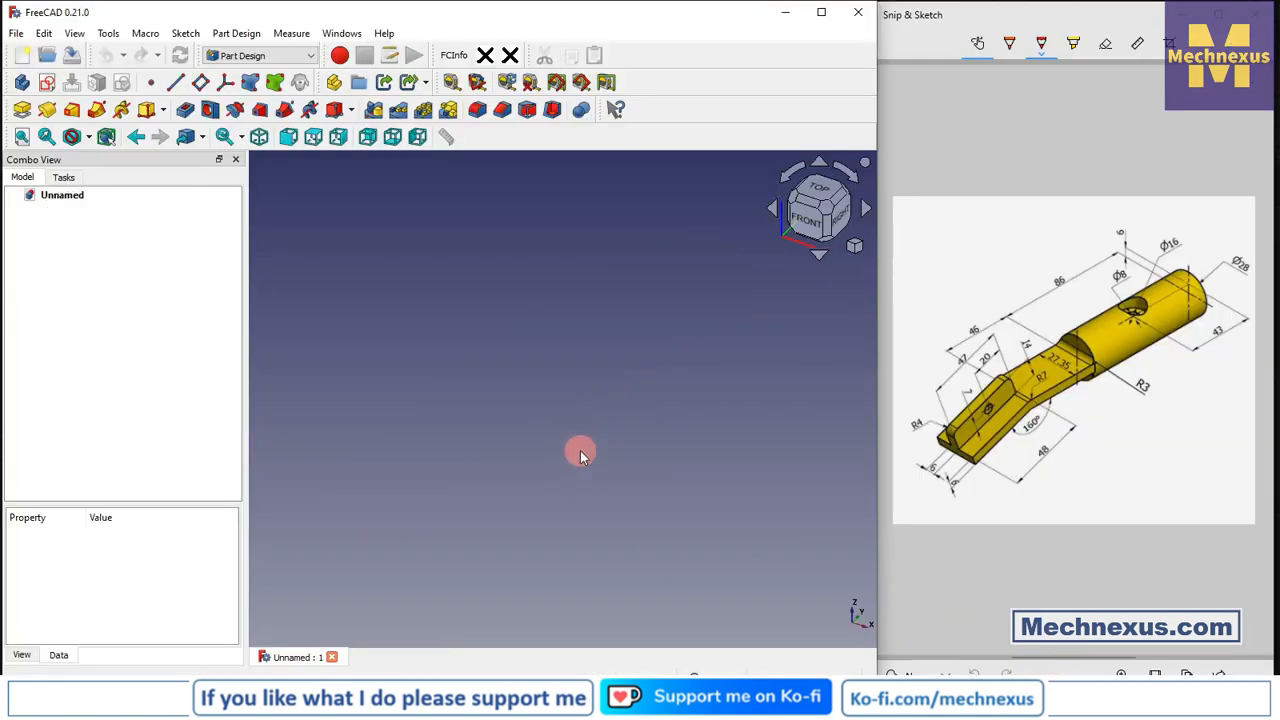
Step: Create a new body in the FreeCAD document and show its origin planes
click(24, 85)
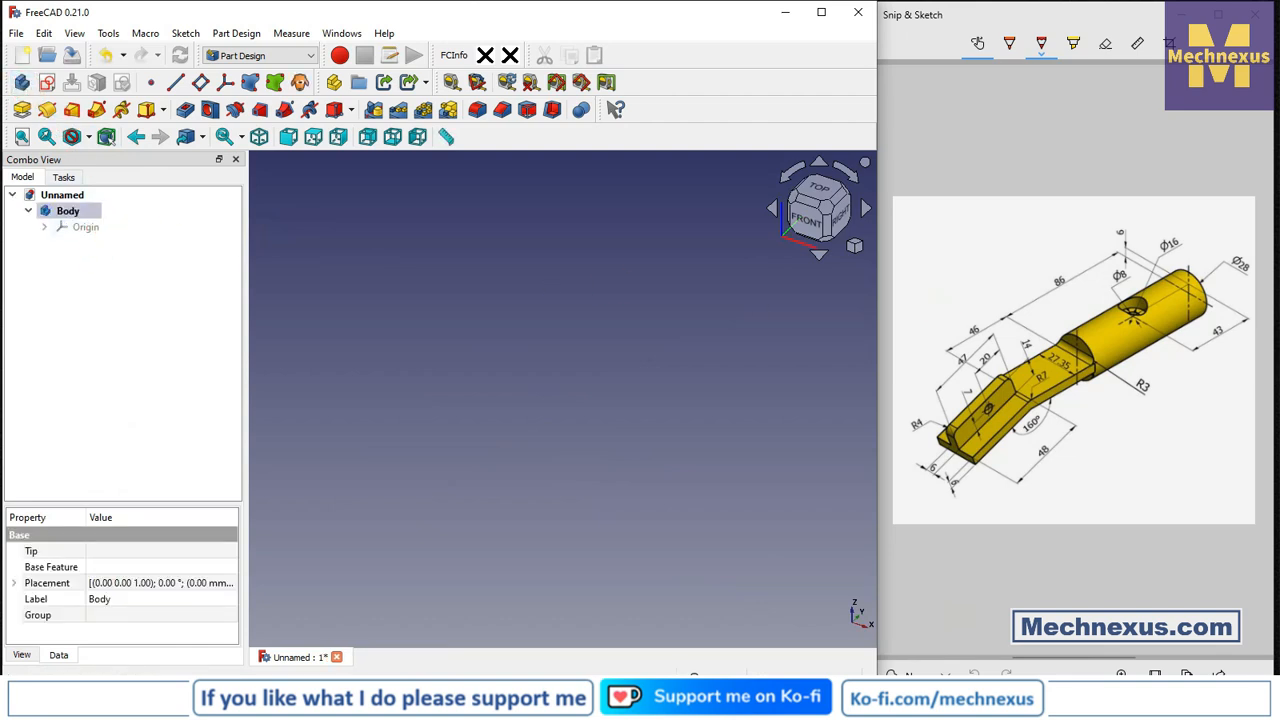
click(1132, 363)
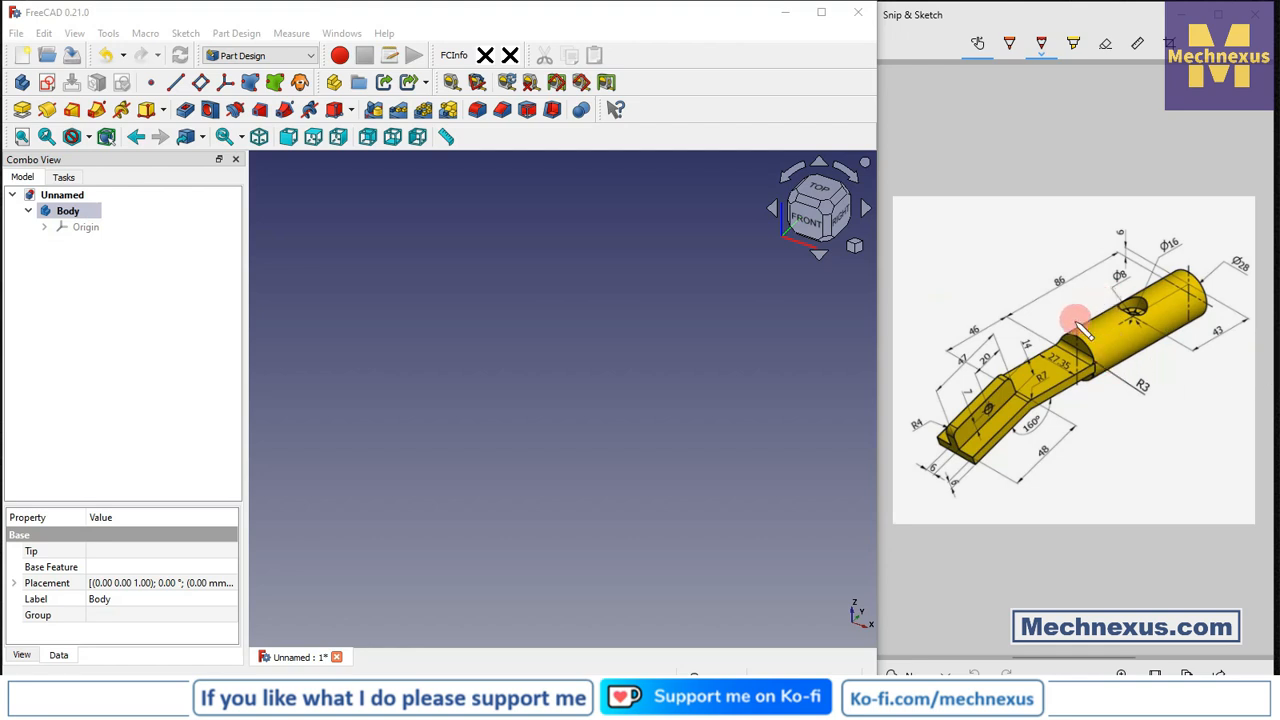
click(90, 228)
key(space)
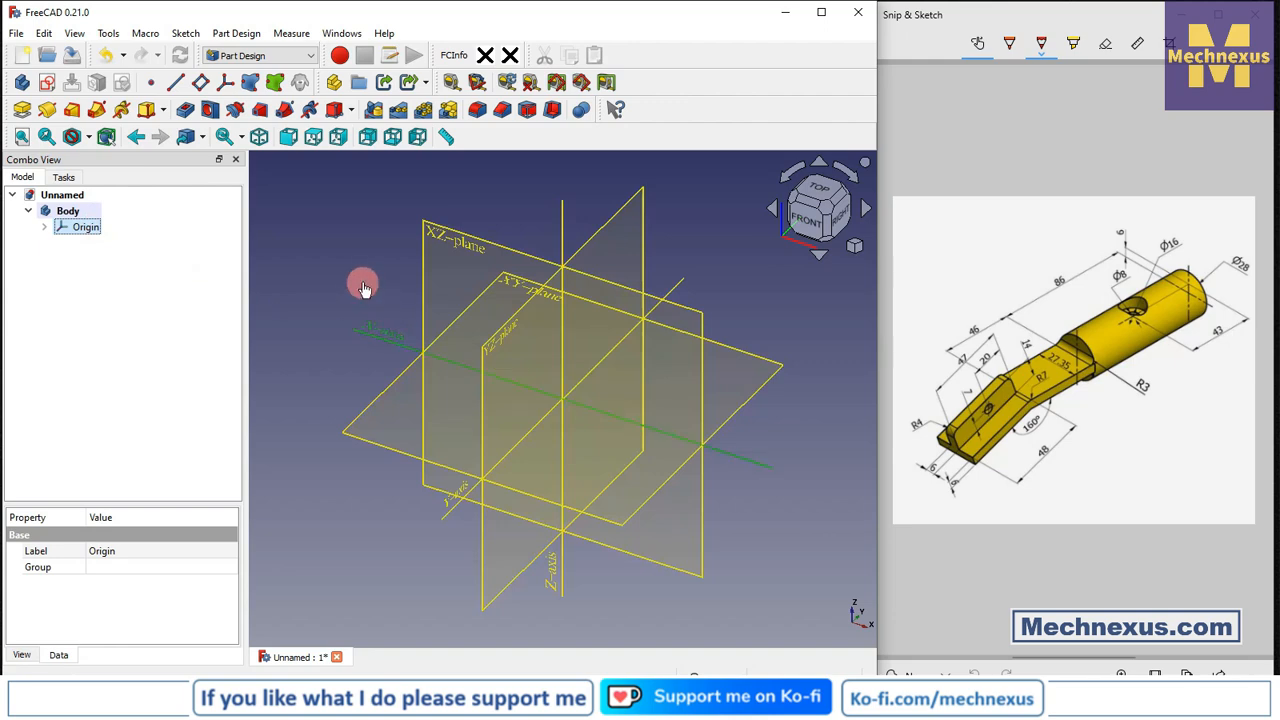
Step: Start a sketch on the YZ plane and hide the body's origin
click(363, 283)
click(602, 236)
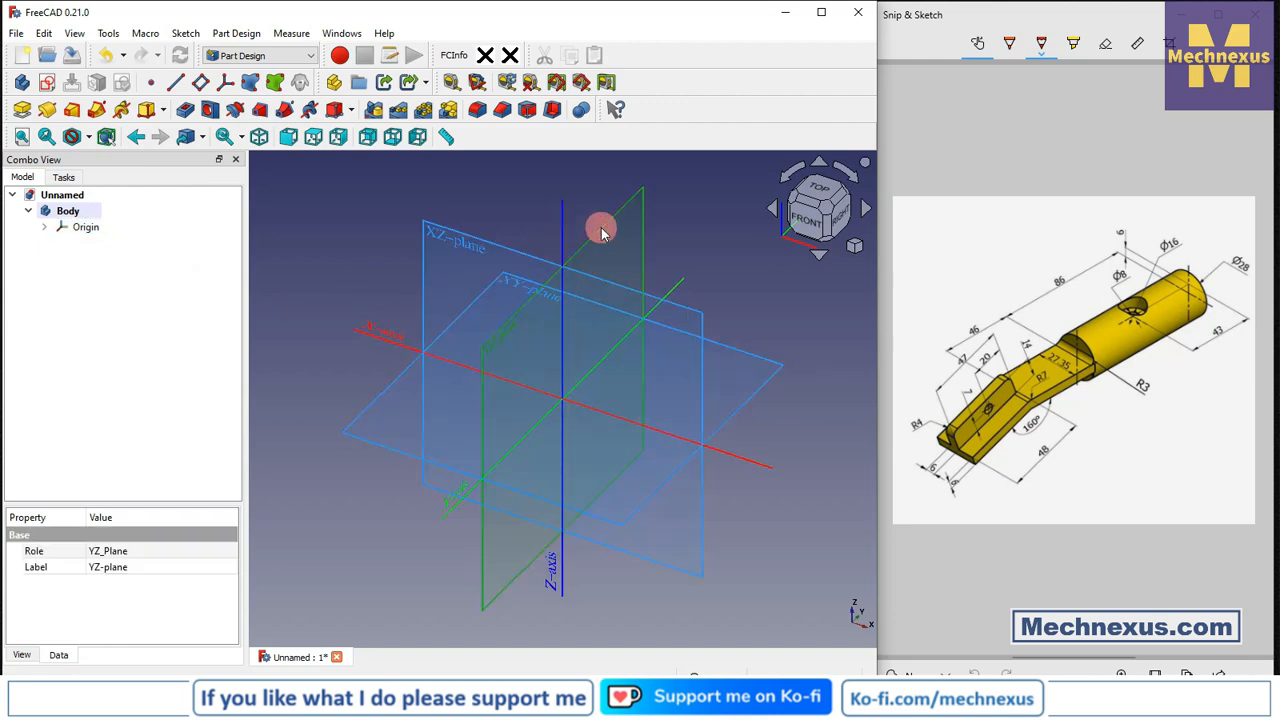
click(49, 84)
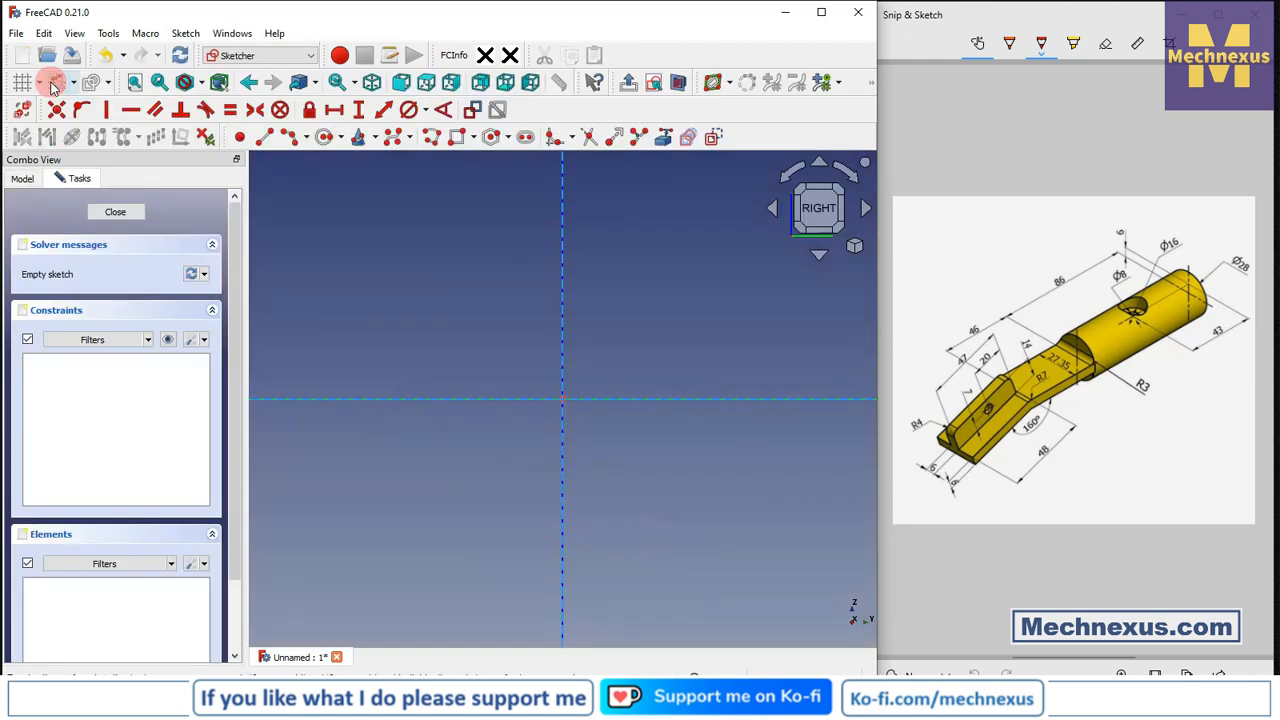
click(22, 179)
click(86, 229)
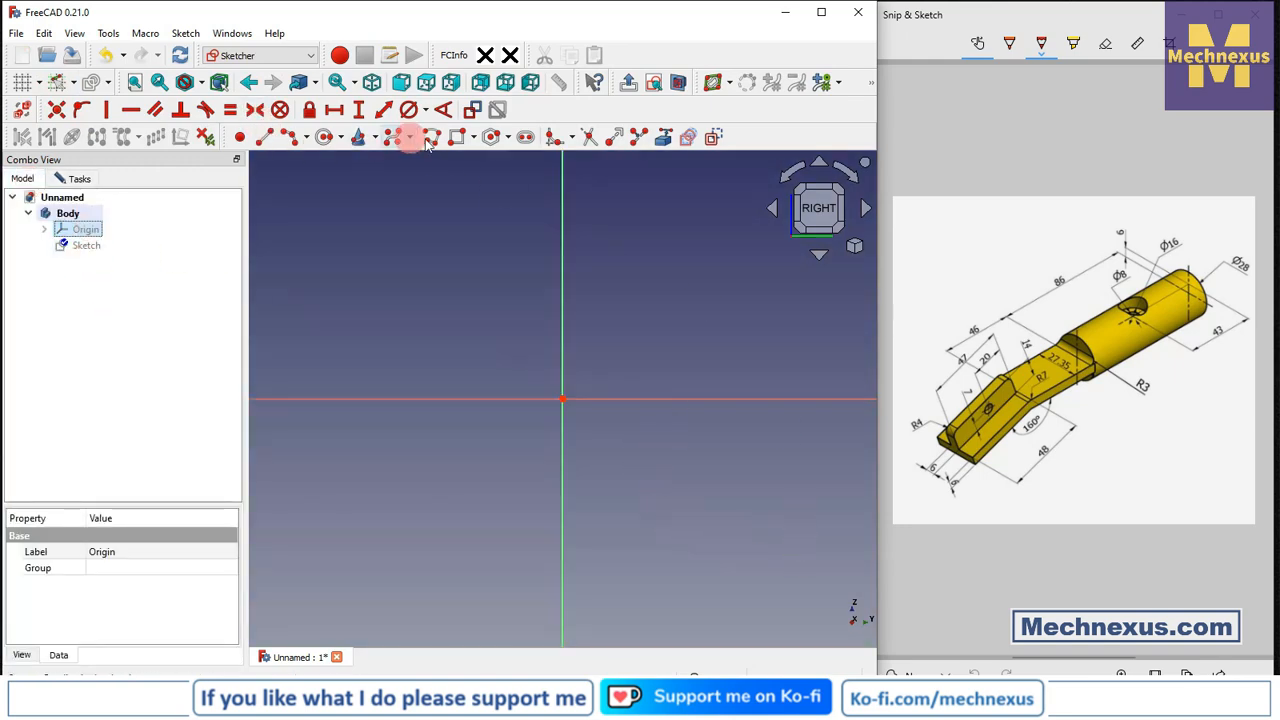
Step: Draw a rectangle about 56 mm wide and 16 mm high in the sketch, with its lower-left corner on the origin
click(456, 137)
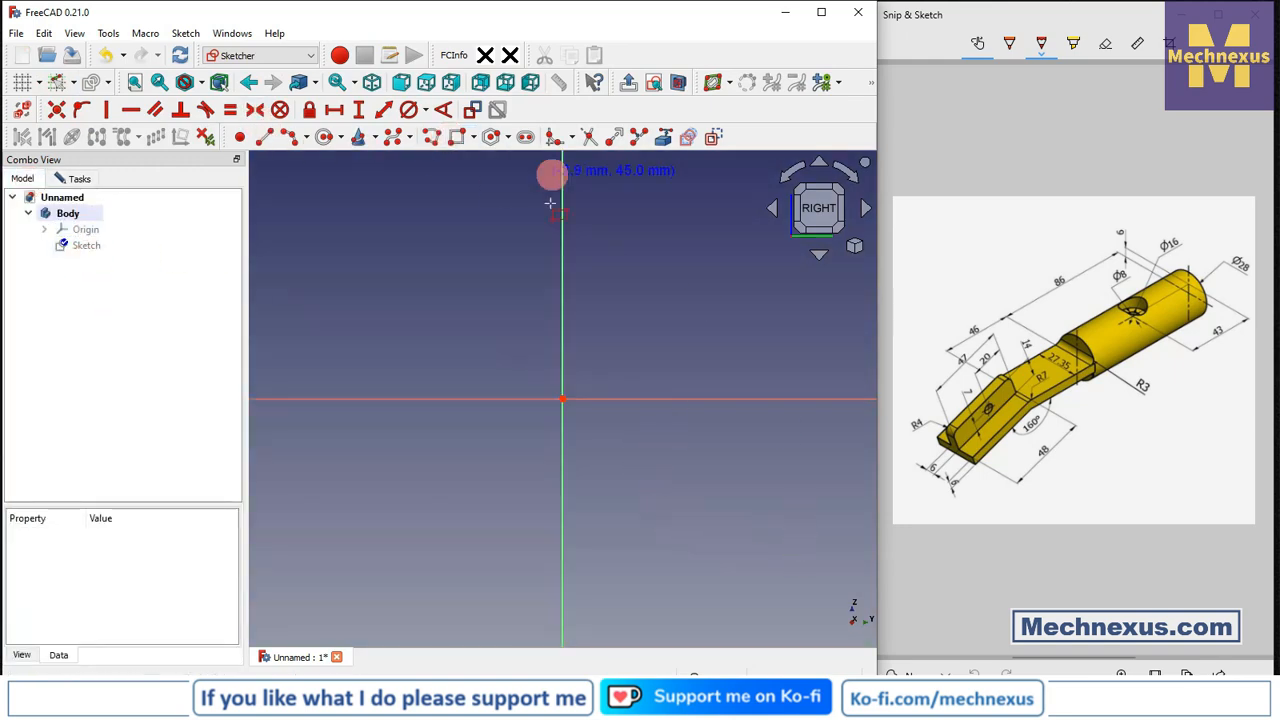
click(562, 399)
click(841, 319)
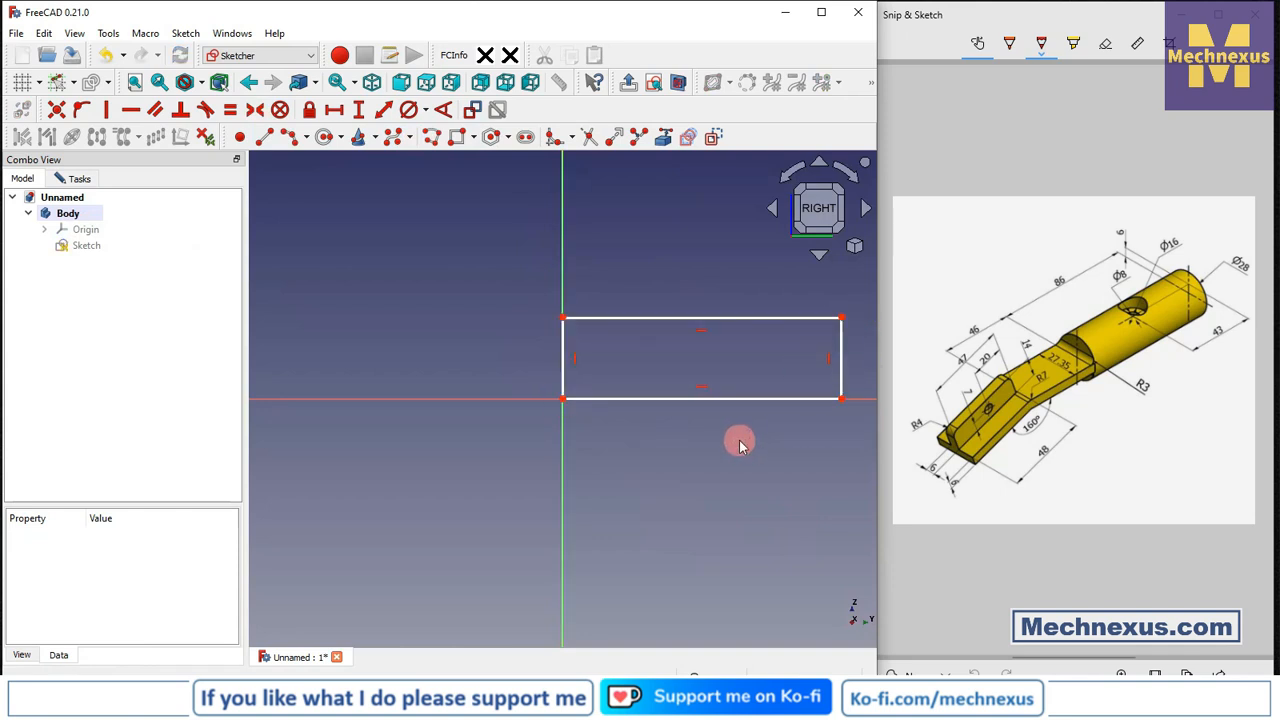
Step: Constrain the rectangle to a horizontal length of 86 mm and a vertical height of 14 mm
click(334, 109)
click(632, 399)
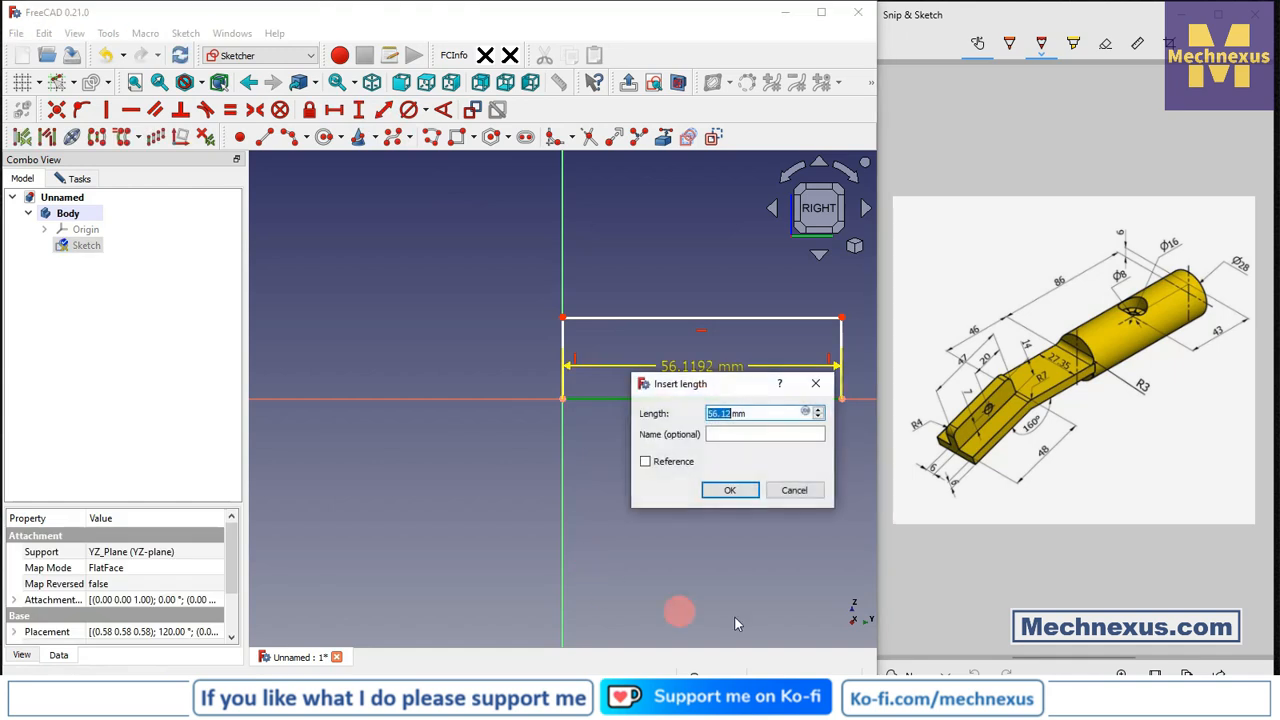
key(Return)
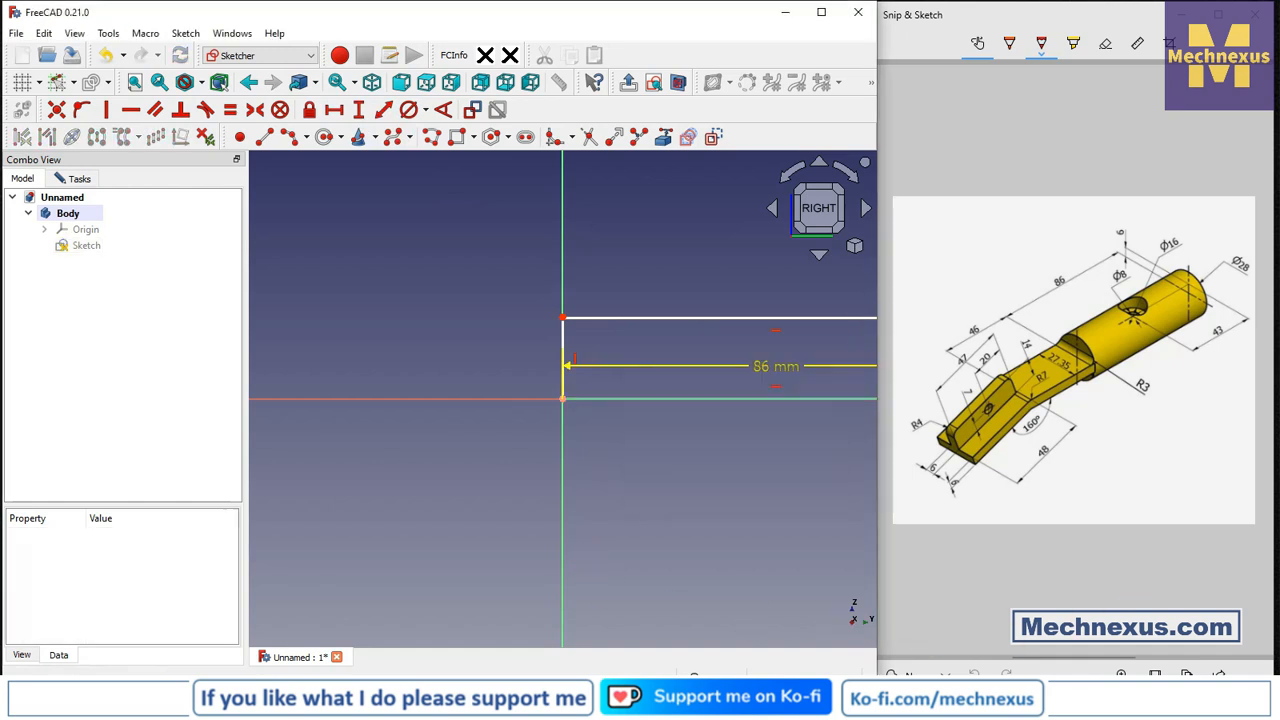
scroll(406, 350, down, 5)
scroll(420, 325, up, 2)
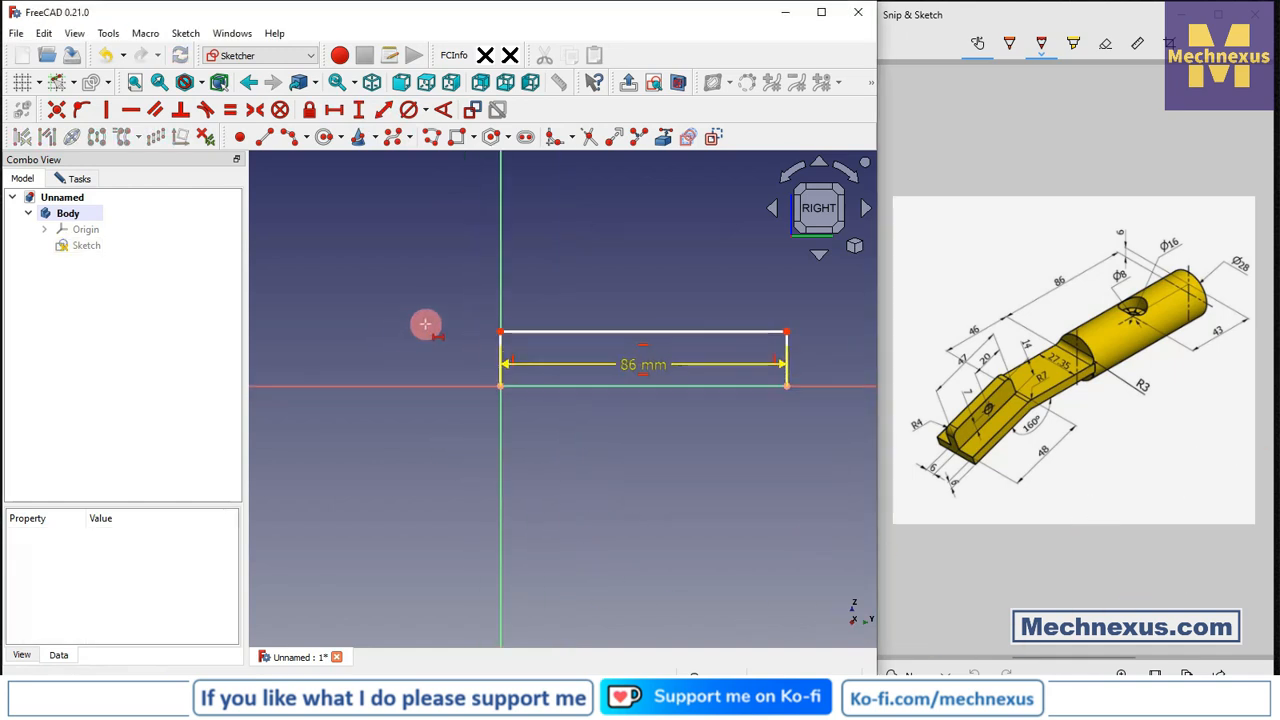
click(358, 109)
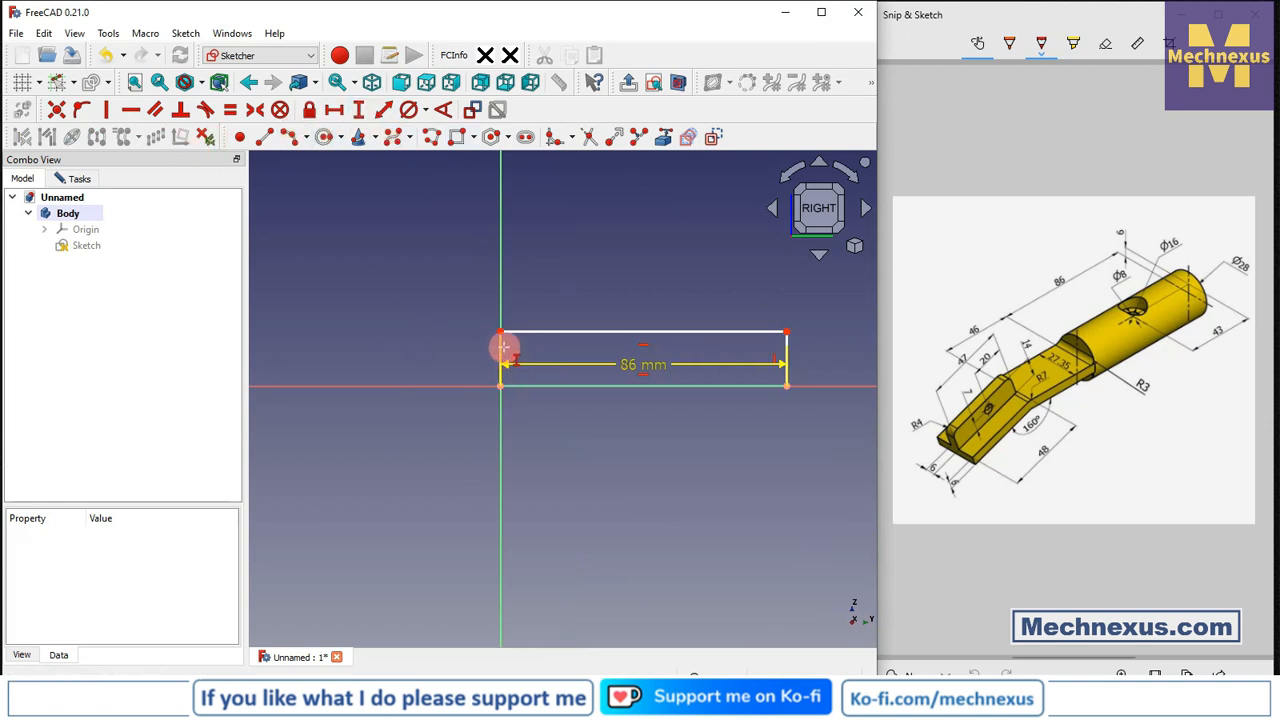
click(501, 347)
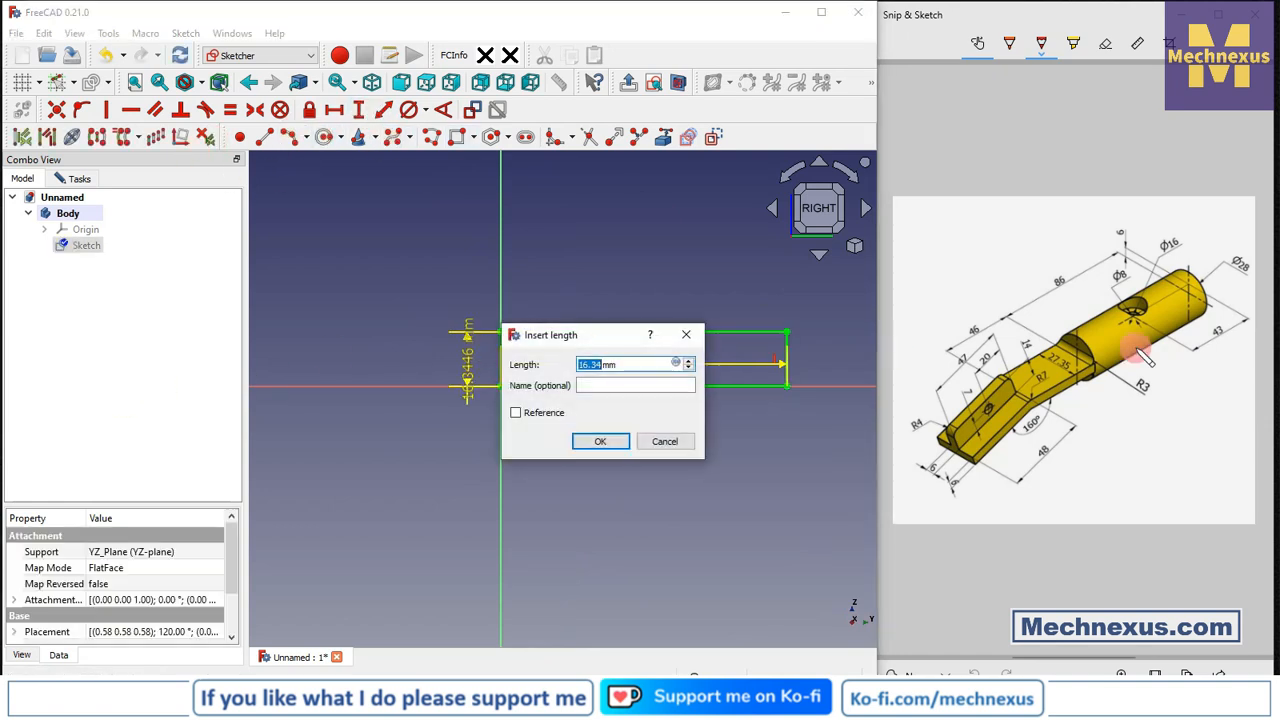
text(14)
key(Return)
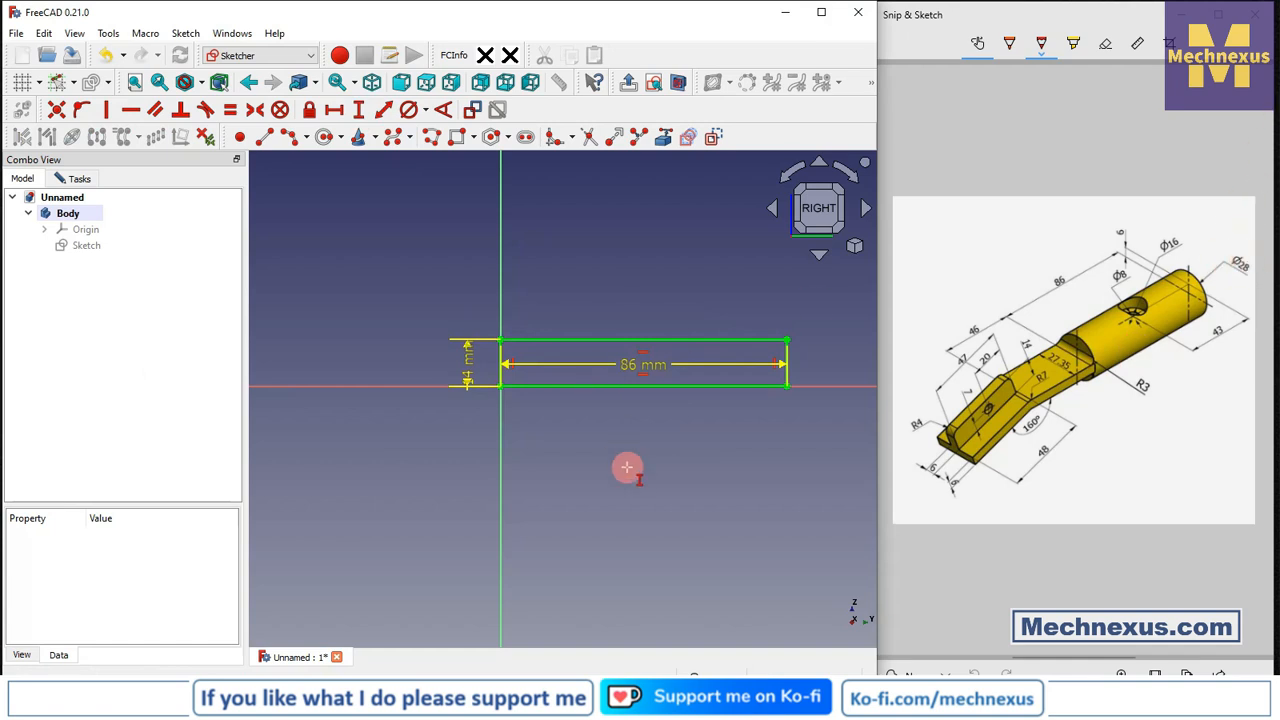
Step: Reposition the height and length dimensions outside the rectangle and close the sketch
drag(466, 366, 462, 288)
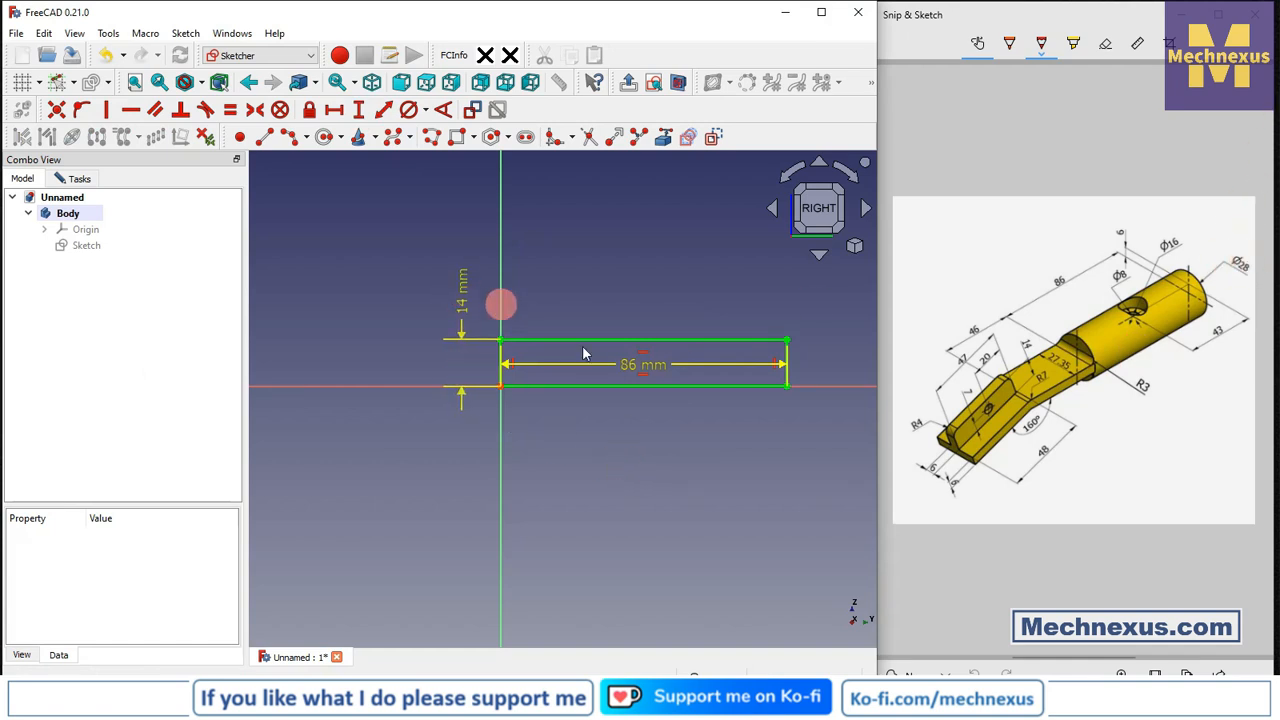
drag(620, 364, 626, 431)
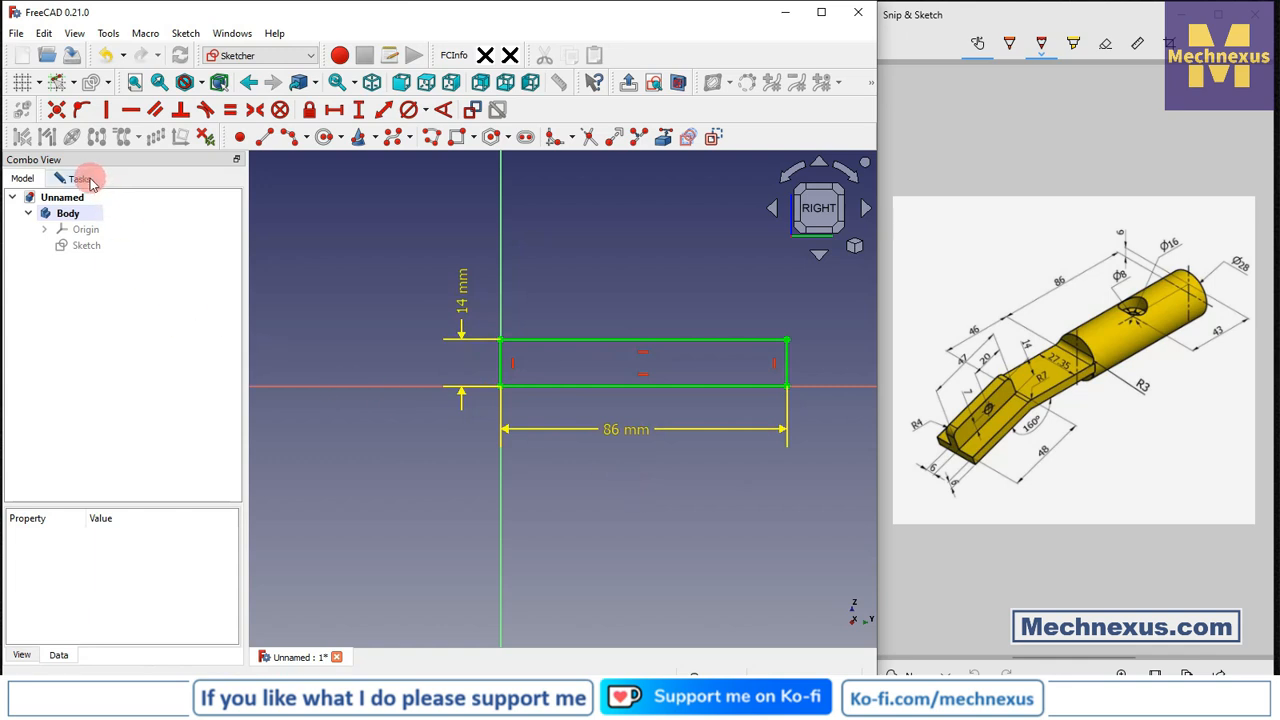
mouse_move(565, 108)
mouse_down()
mouse_move(529, 121)
mouse_move(495, 110)
mouse_up()
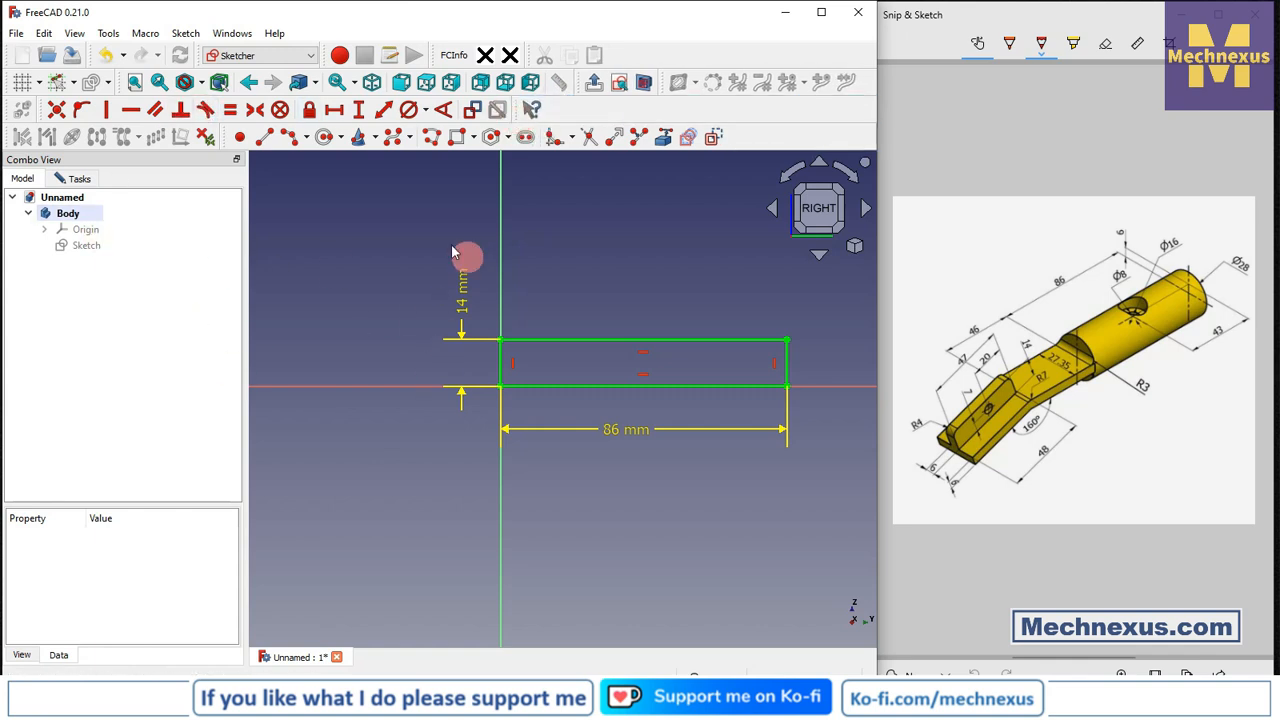
click(79, 178)
click(116, 210)
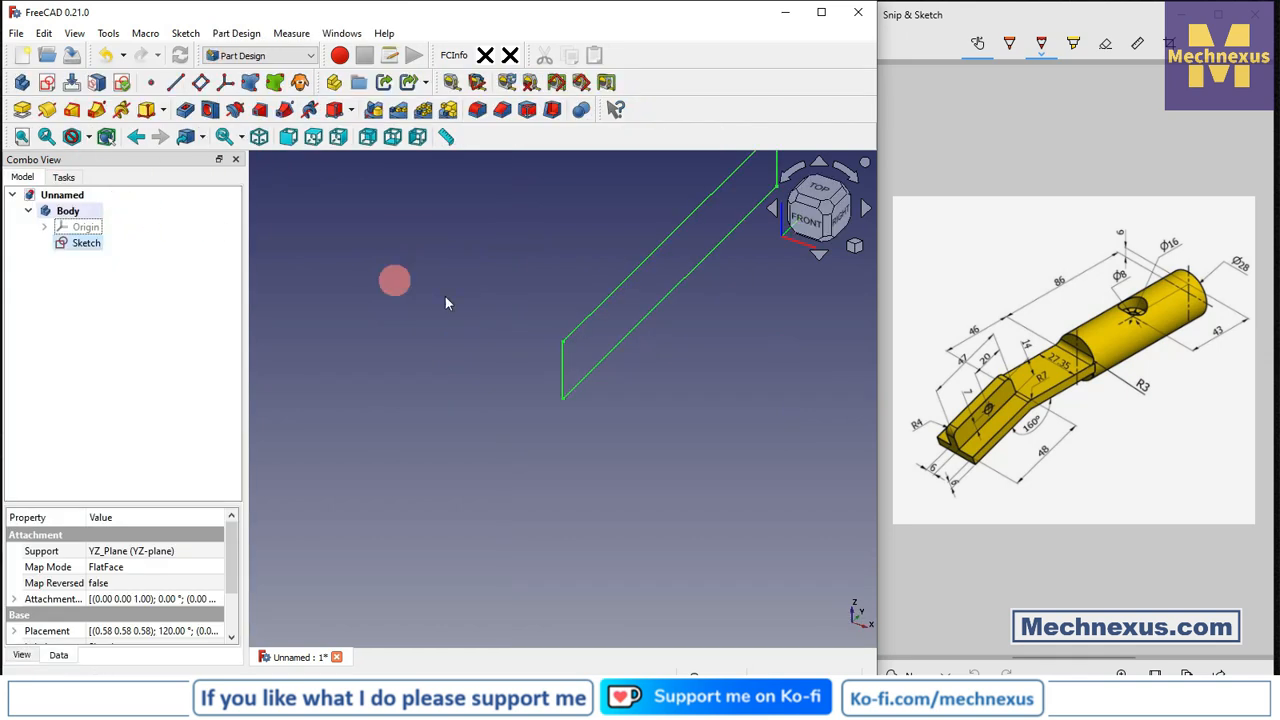
Step: Revolve the rectangle sketch 360° around the Base Y axis to form the cylinder
click(107, 252)
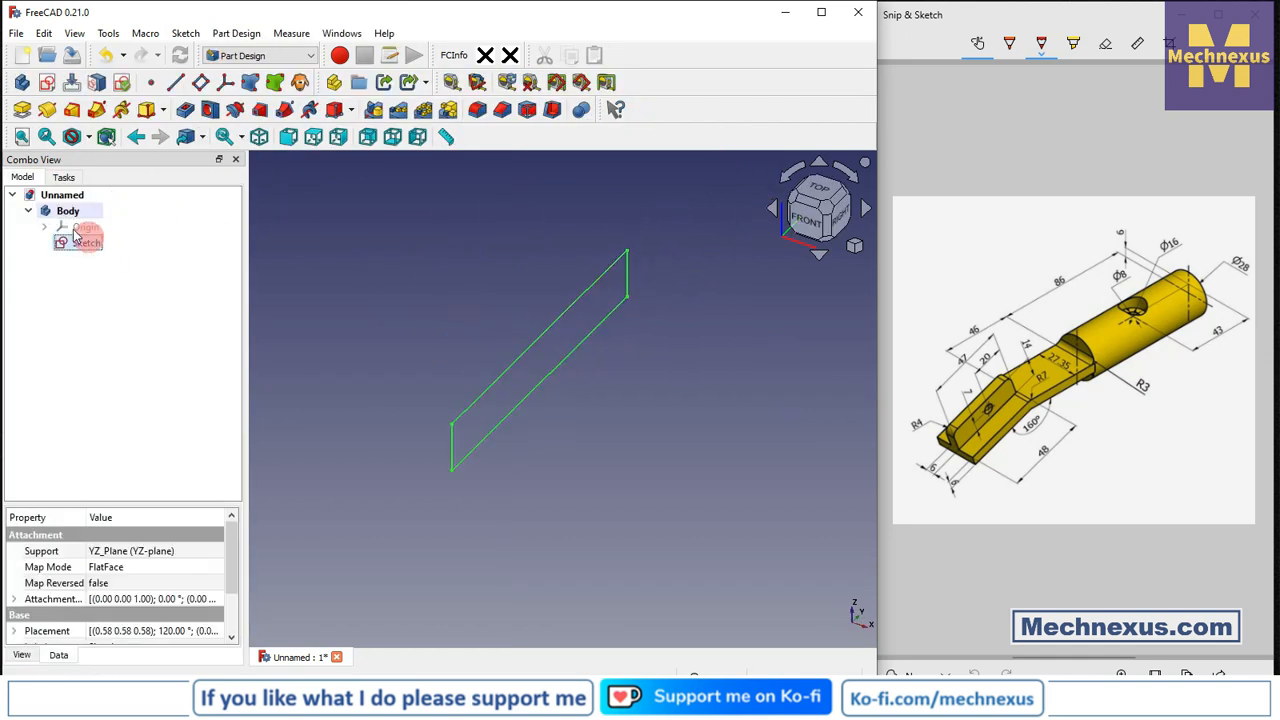
click(47, 112)
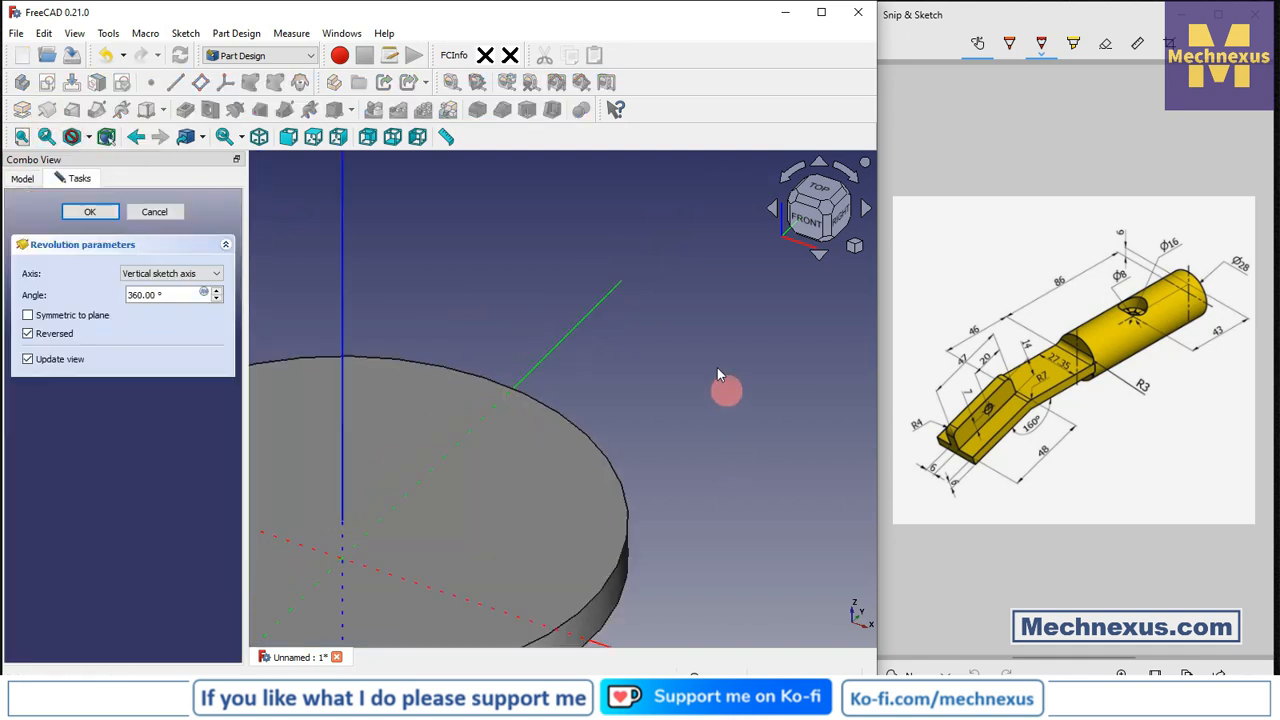
scroll(664, 298, up, 2)
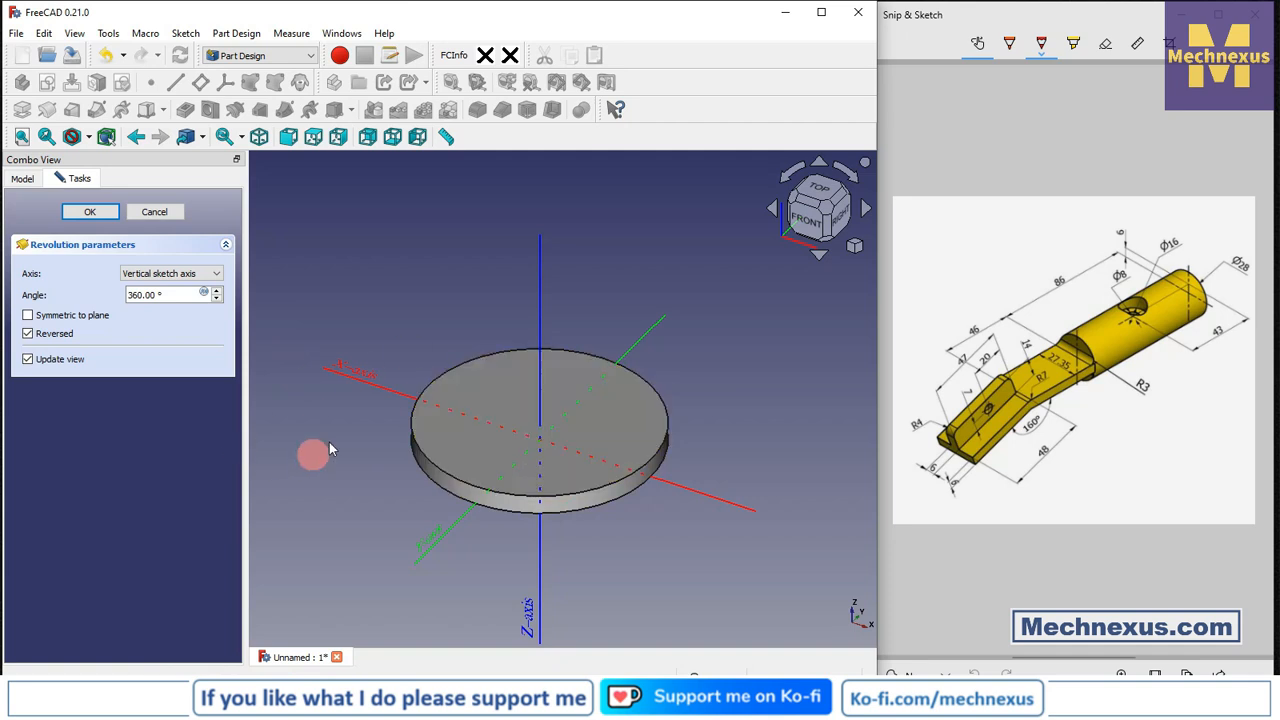
click(166, 273)
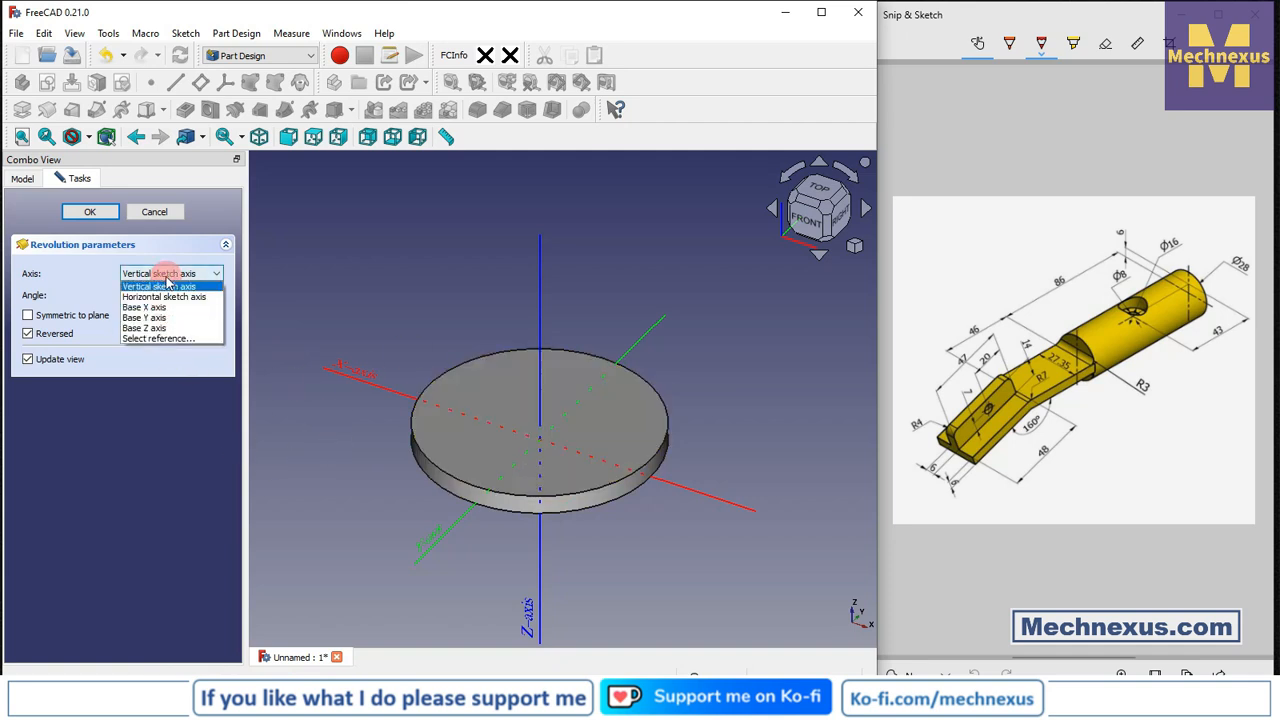
click(148, 317)
scroll(637, 449, up, 2)
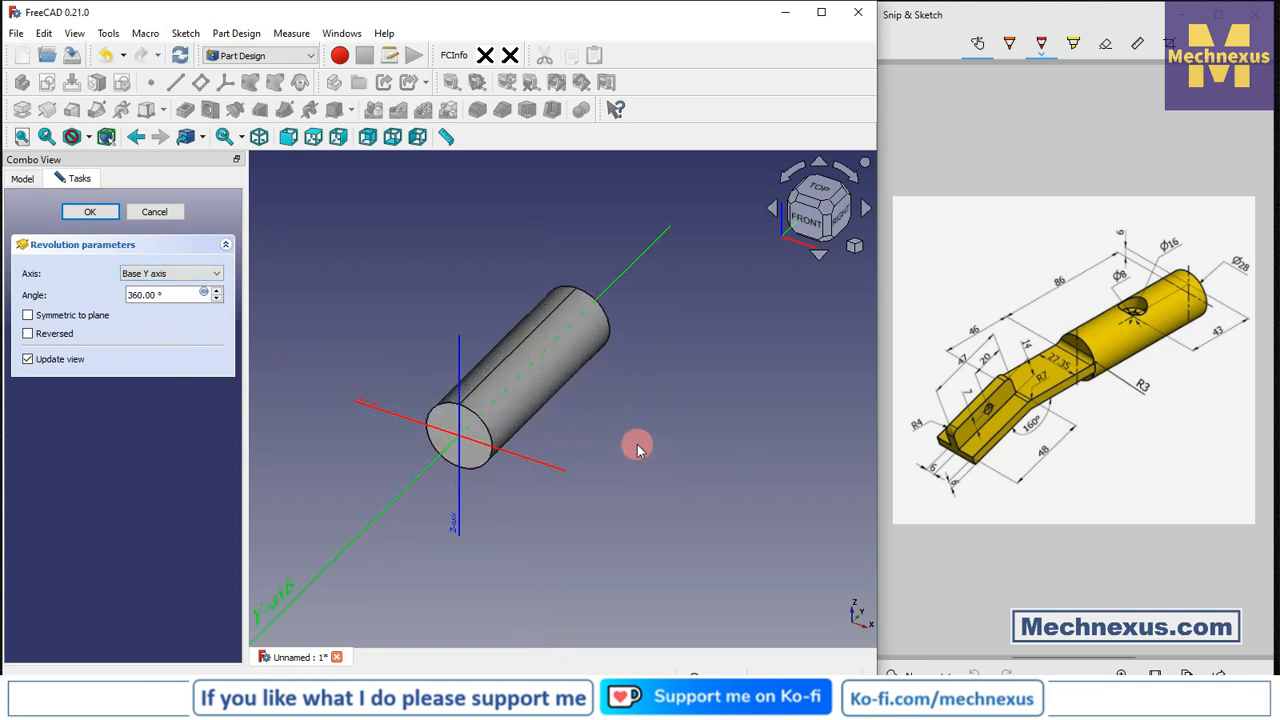
scroll(637, 449, up, 1)
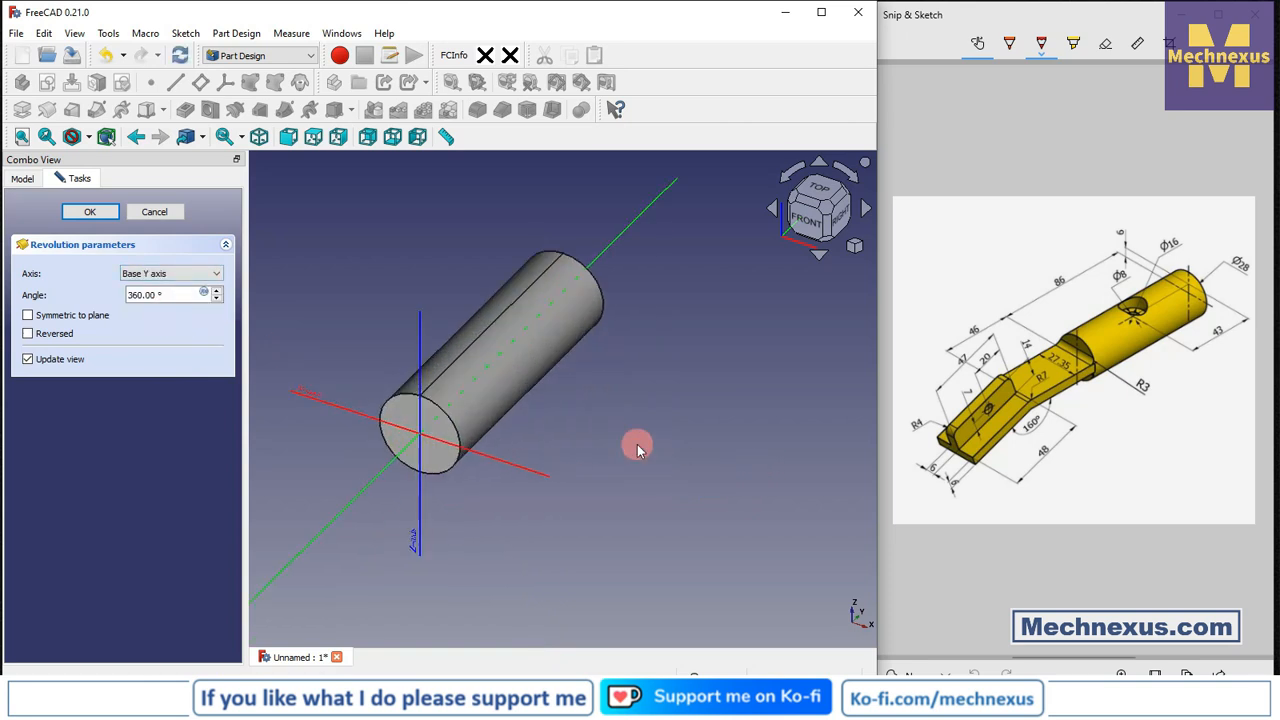
click(90, 212)
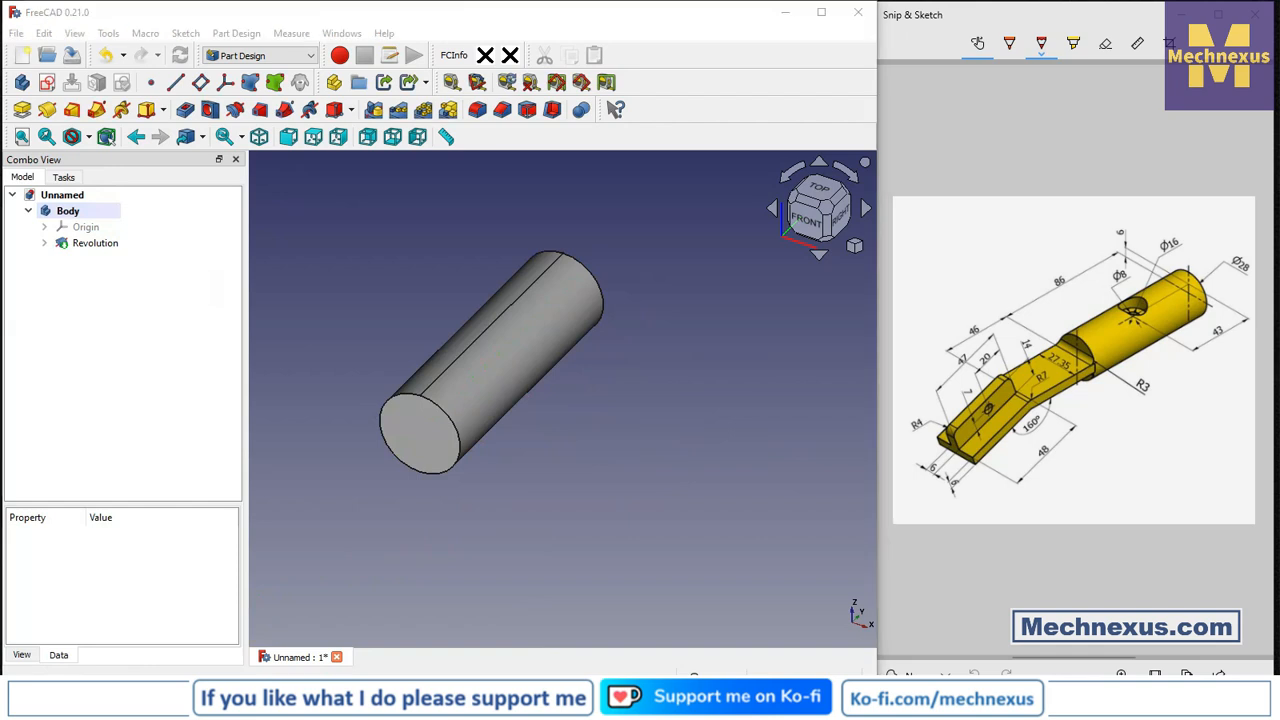
Step: Show the body's origin planes and start a new sketch on the YZ plane
click(615, 443)
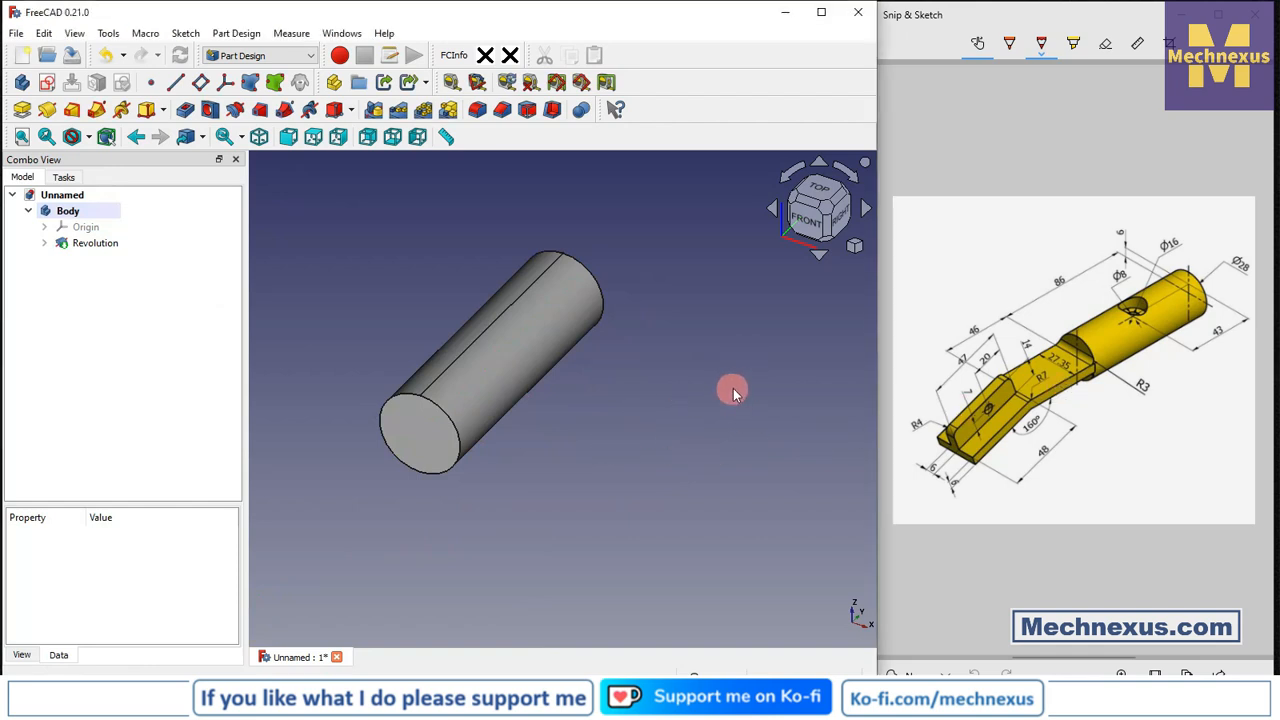
middle_drag(733, 391, 736, 385)
click(90, 228)
key(space)
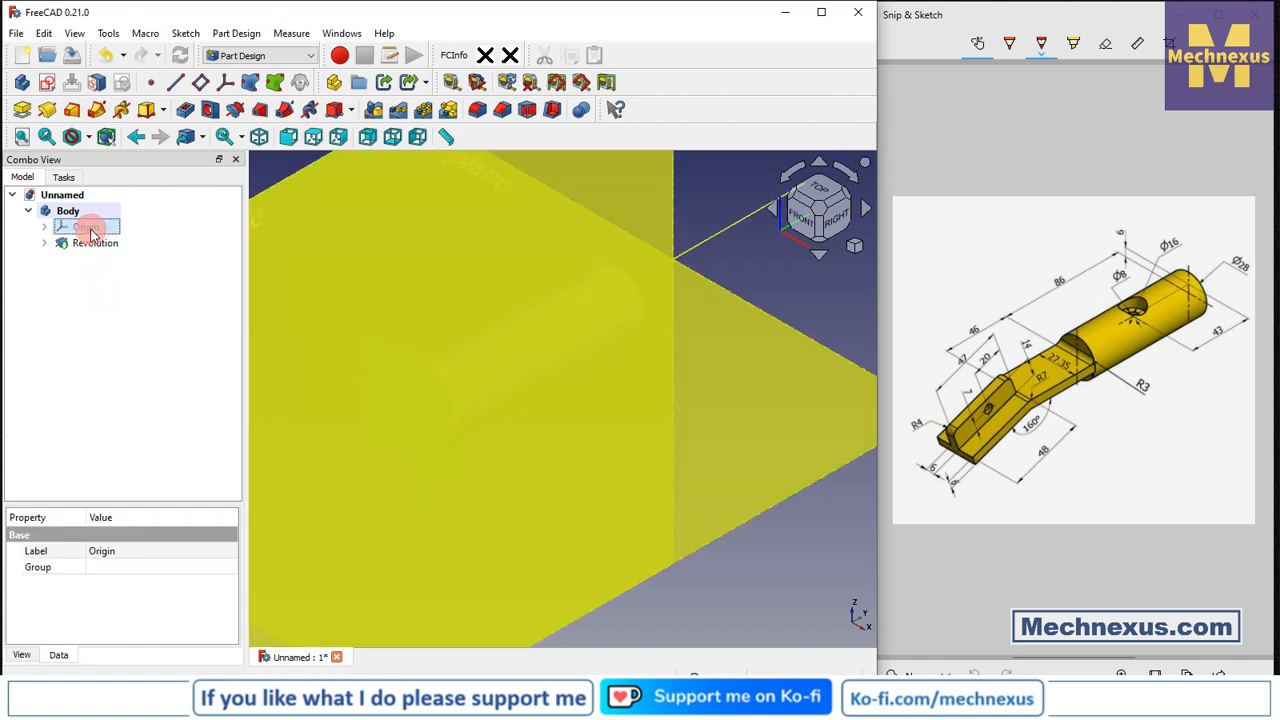
scroll(703, 312, down, 3)
middle_drag(641, 505, 505, 486)
click(322, 574)
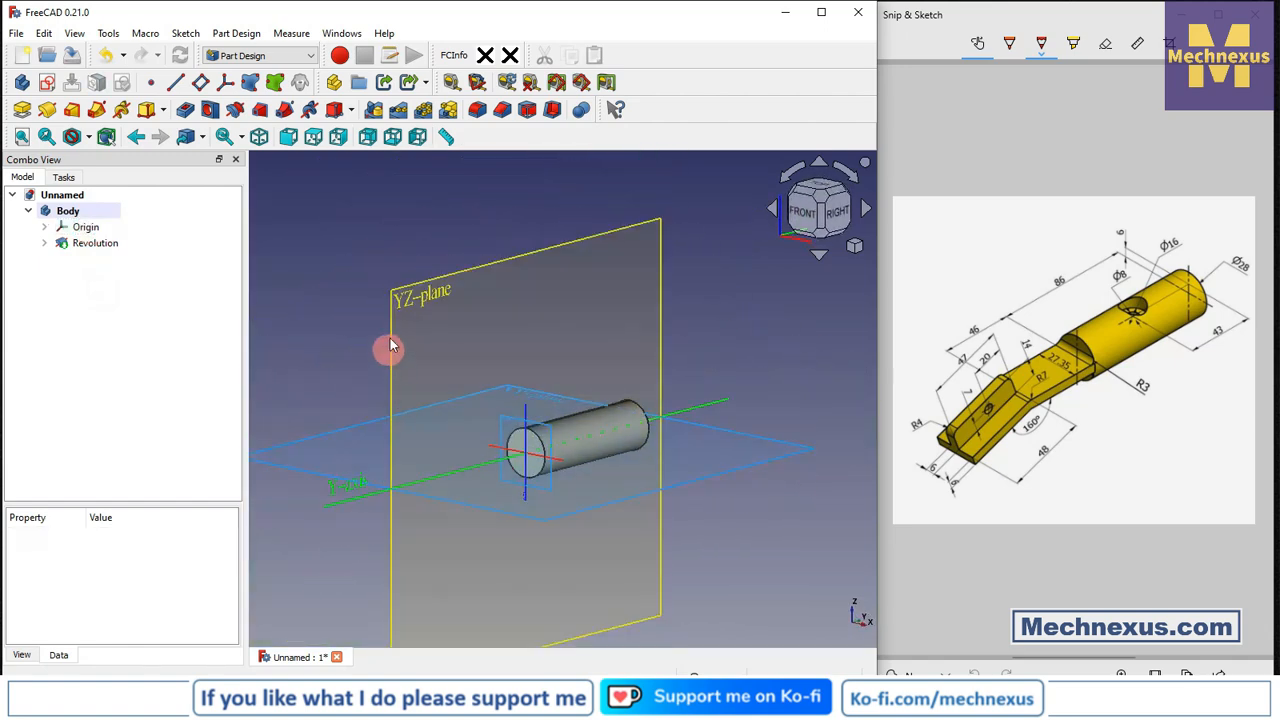
click(393, 321)
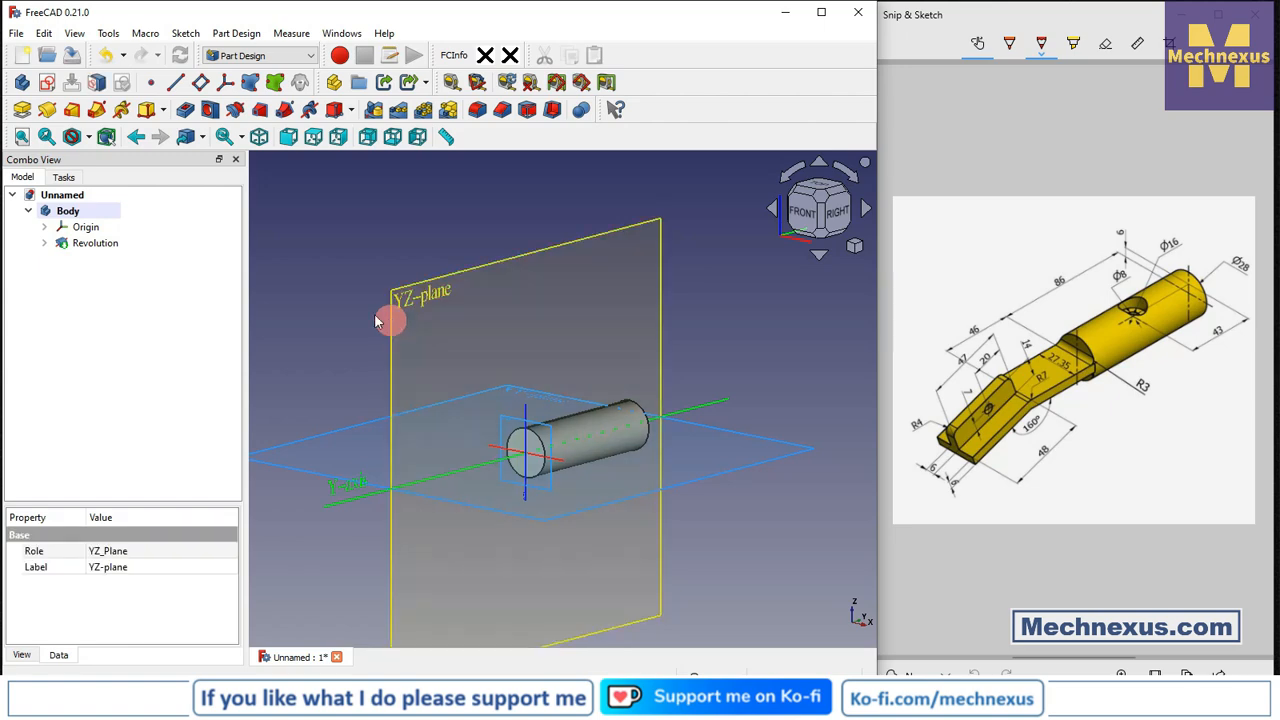
click(47, 87)
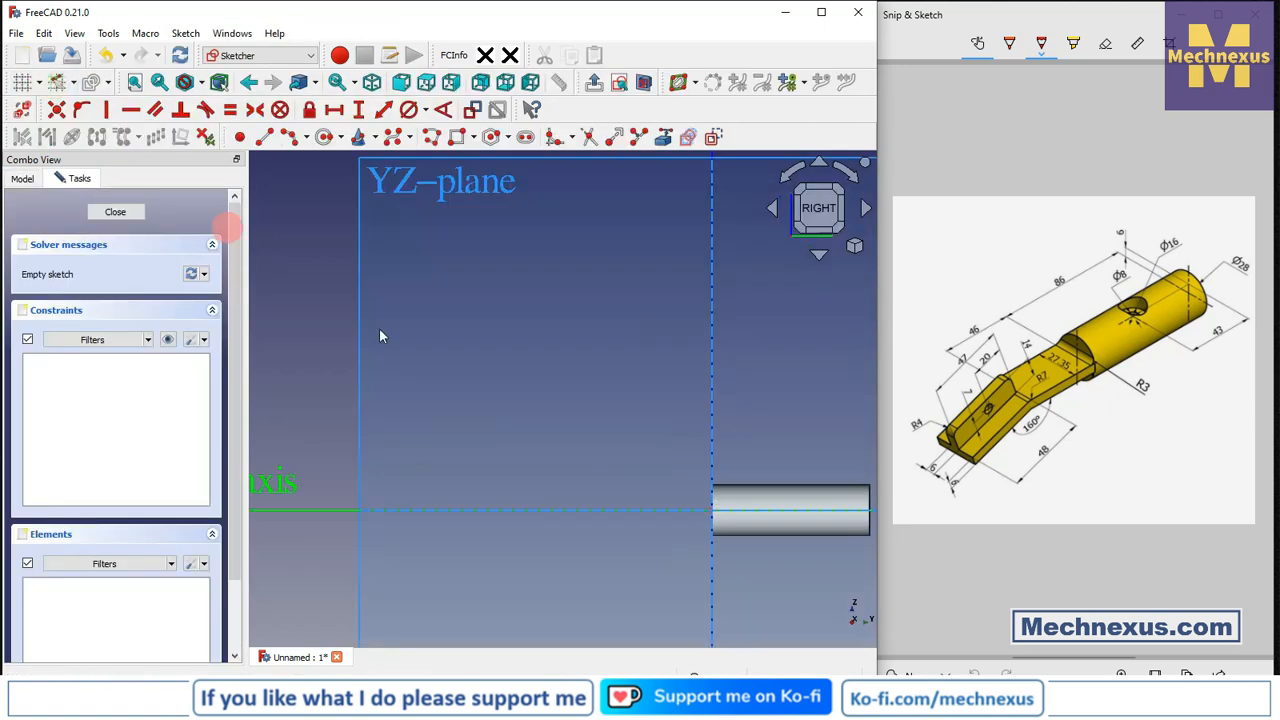
Step: Hide the body's origin planes and axes while keeping the new sketch open
click(35, 181)
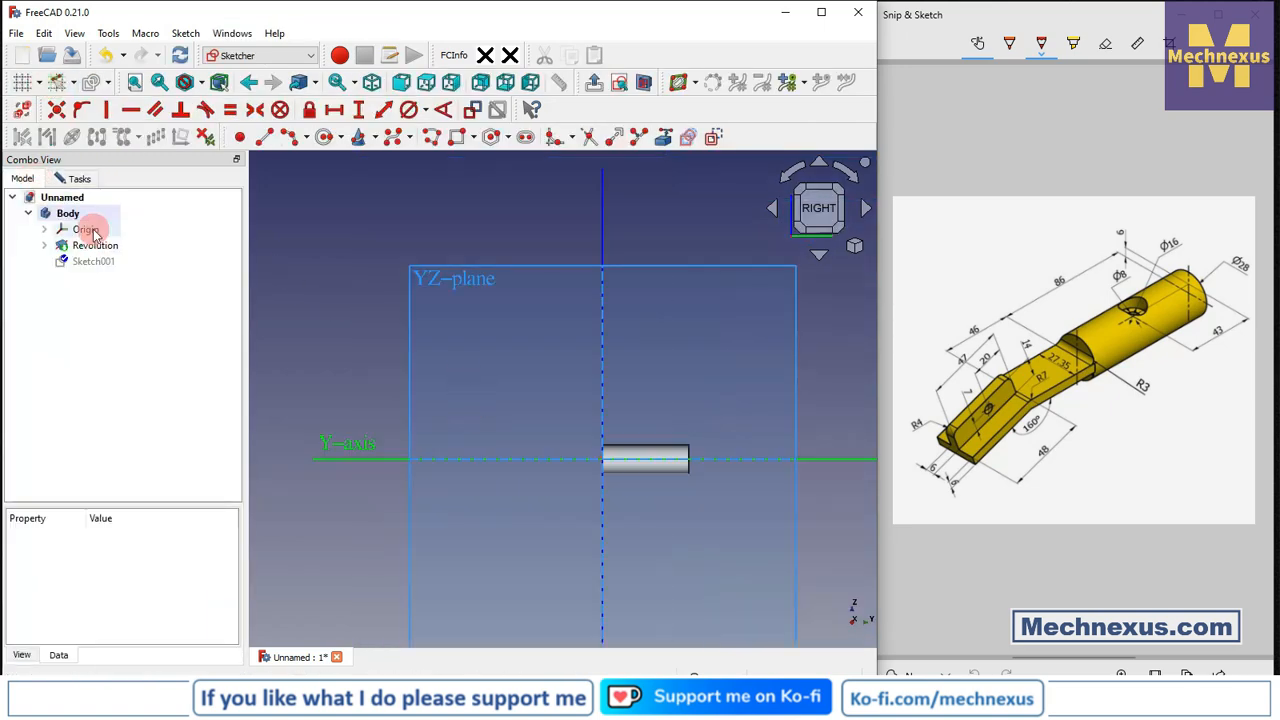
click(90, 230)
right_click(98, 232)
click(76, 229)
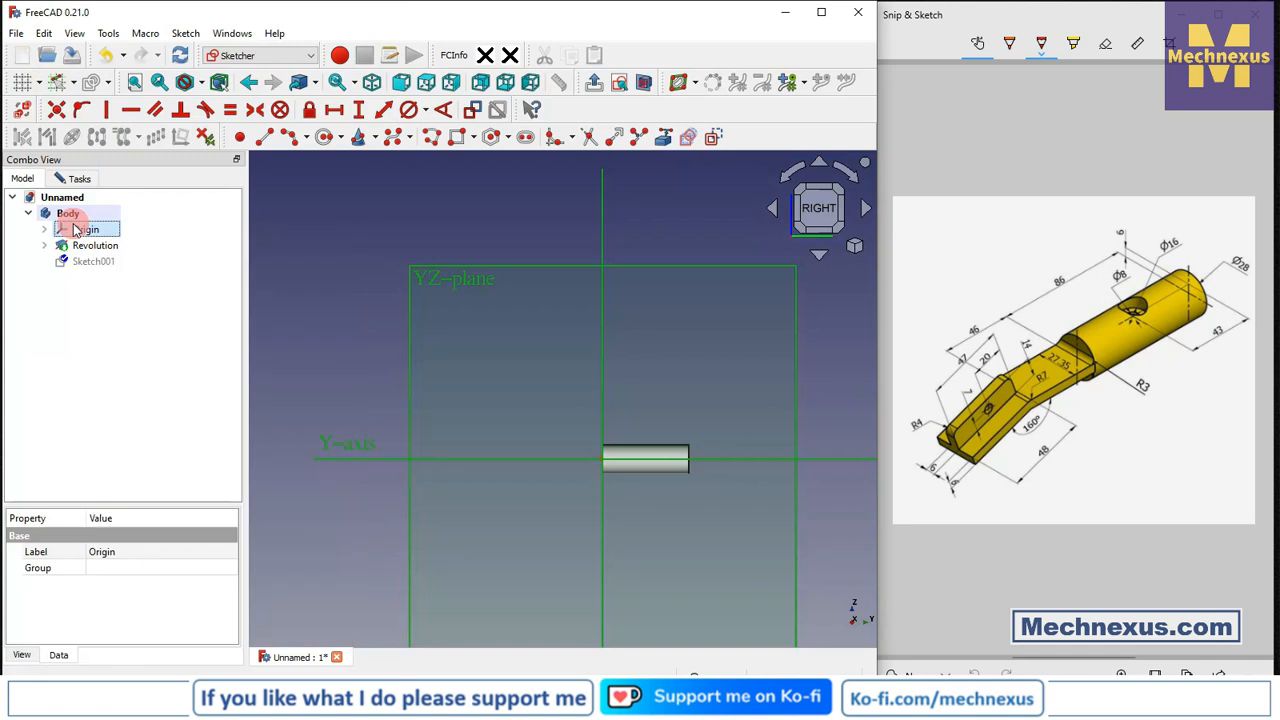
right_click(76, 228)
click(126, 237)
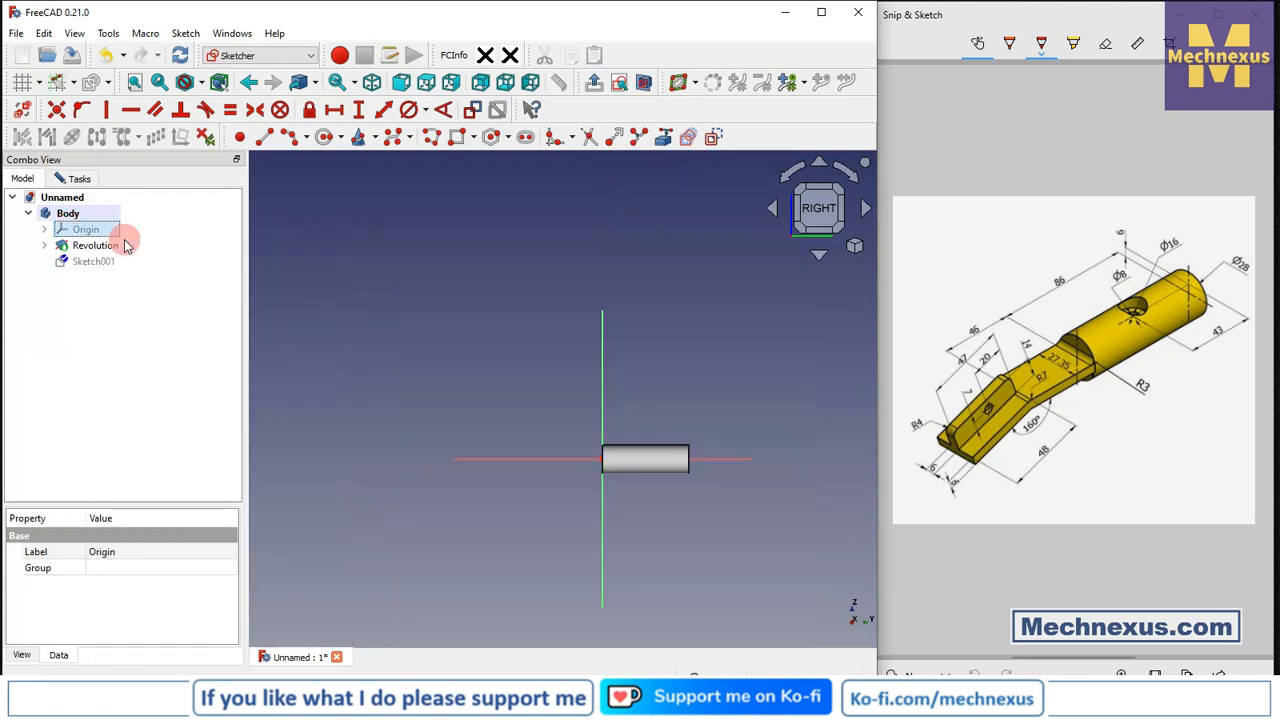
click(391, 254)
Step: Set the display style to Wireframe and link the cylinder's end edge at the origin as external geometry
scroll(485, 455, up, 3)
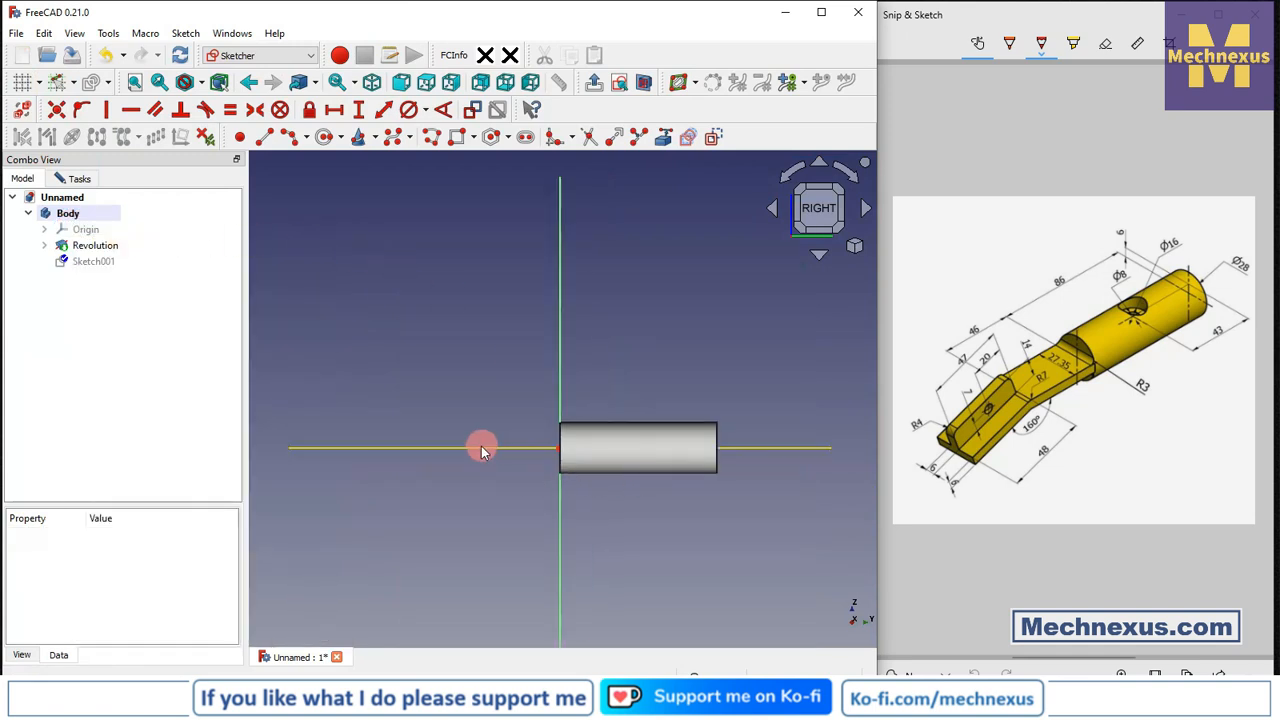
scroll(504, 528, up, 2)
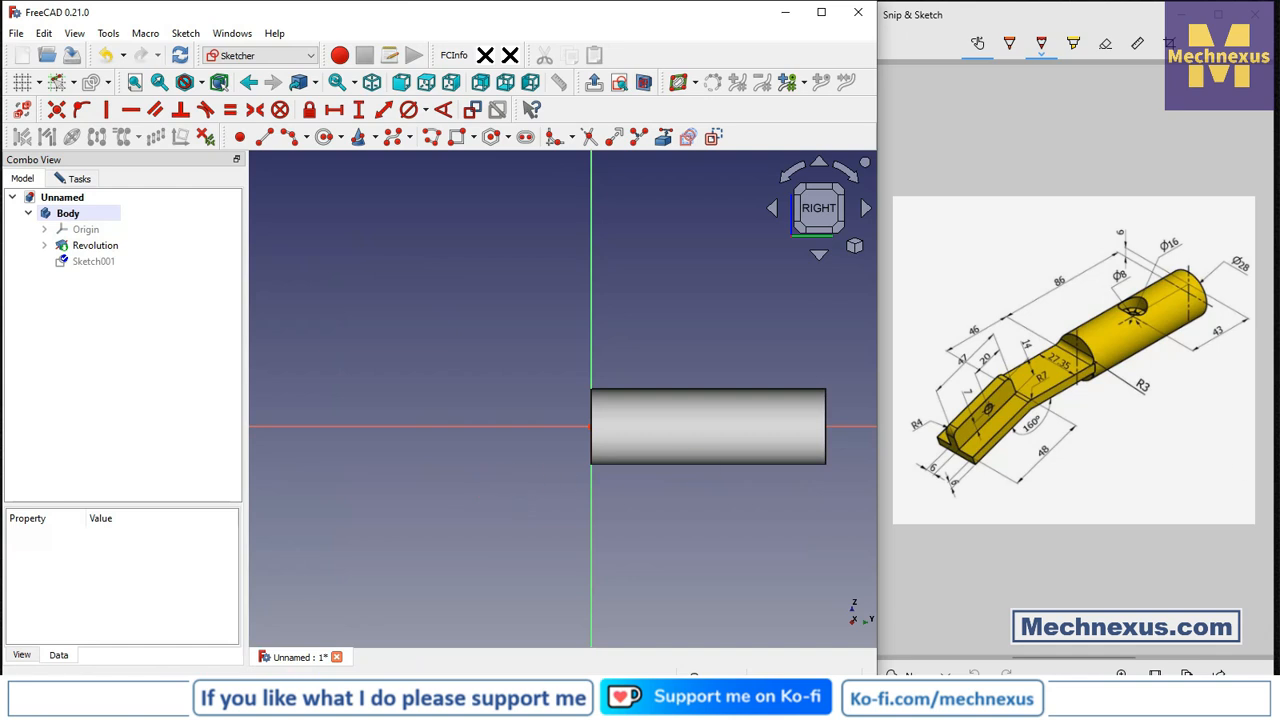
scroll(577, 435, up, 2)
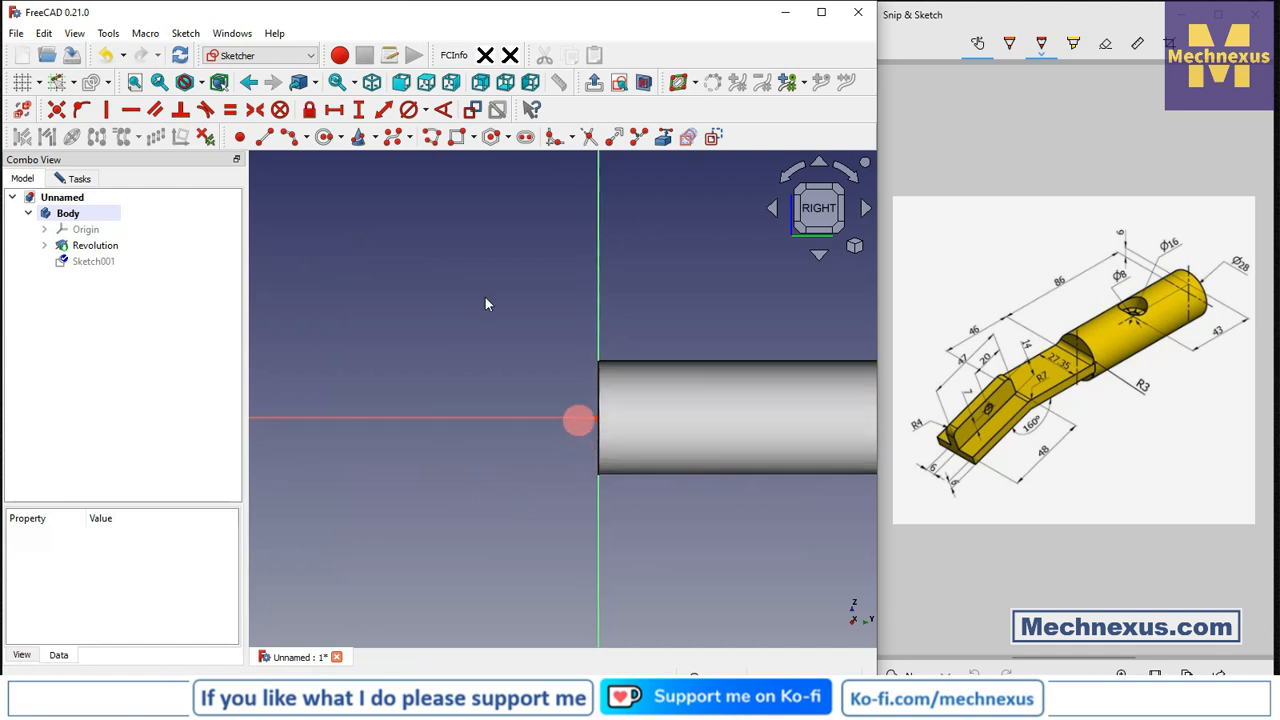
click(204, 86)
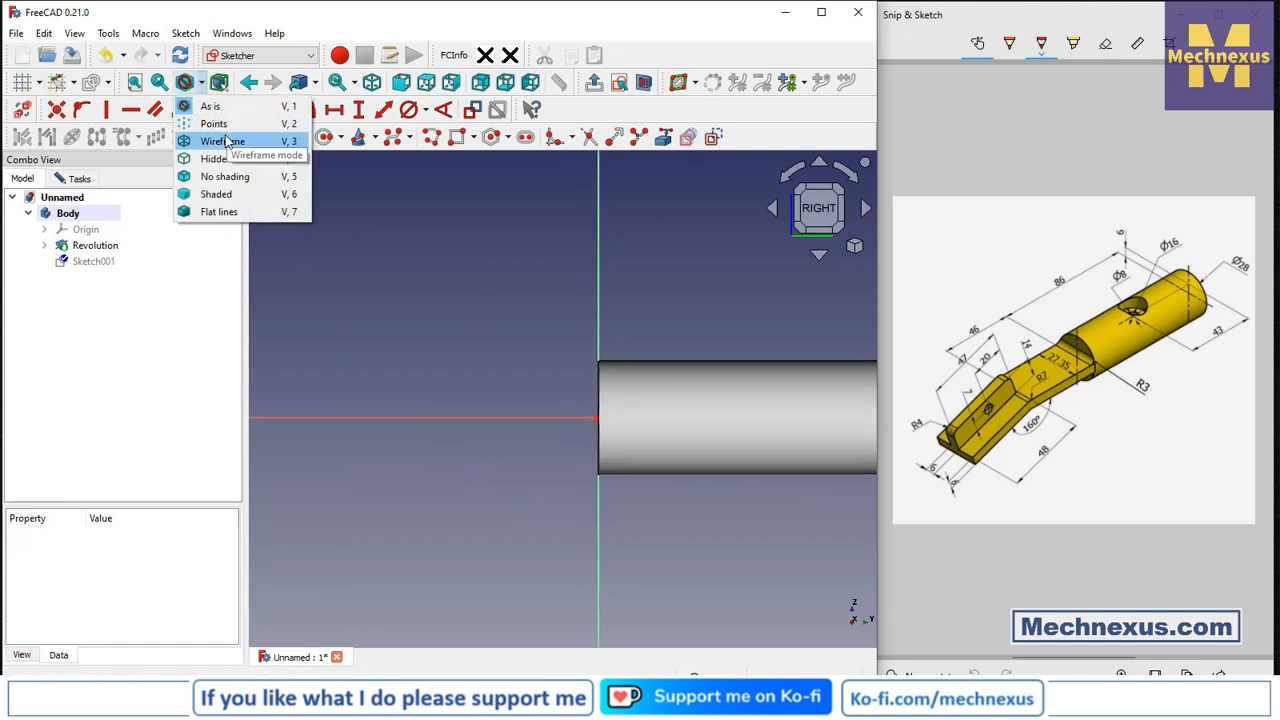
click(215, 134)
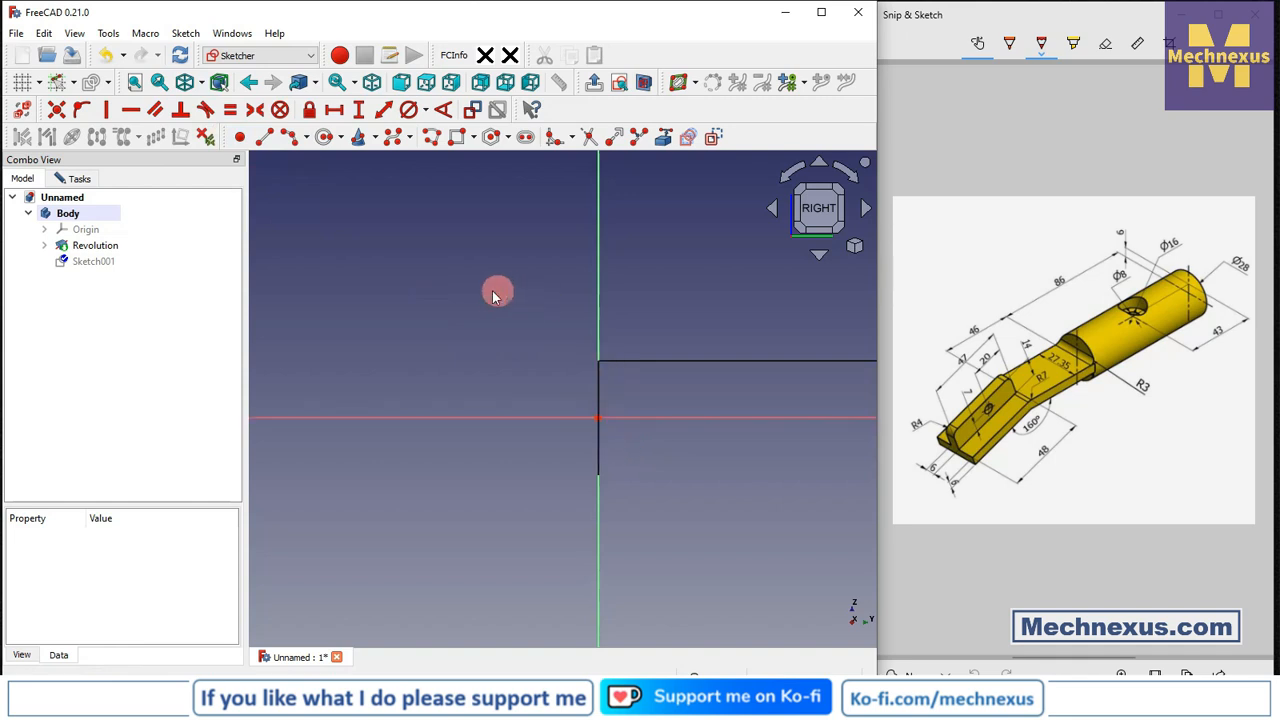
click(664, 137)
click(600, 397)
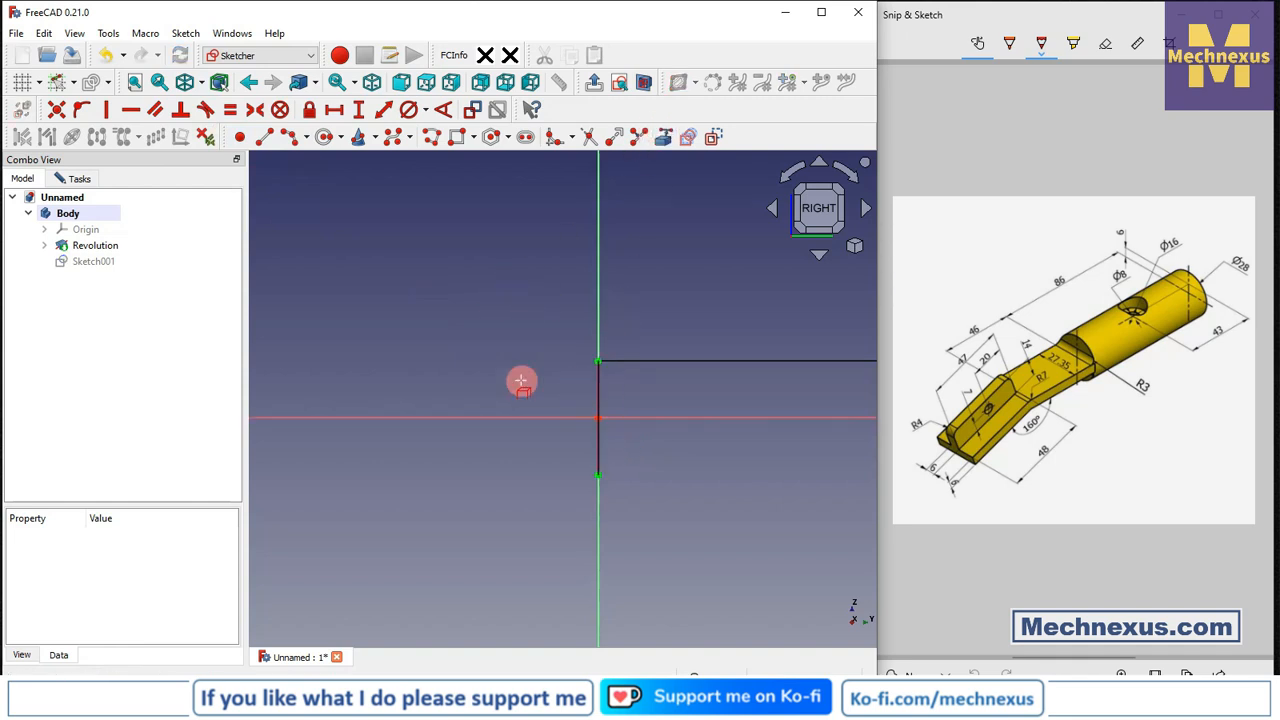
Step: Draw a closed polyline for the bent arm: two horizontal lines starting on the cylinder's end edge, bending into a downward-sloping leg with a short end
scroll(868, 389, down, 3)
scroll(650, 425, up, 1)
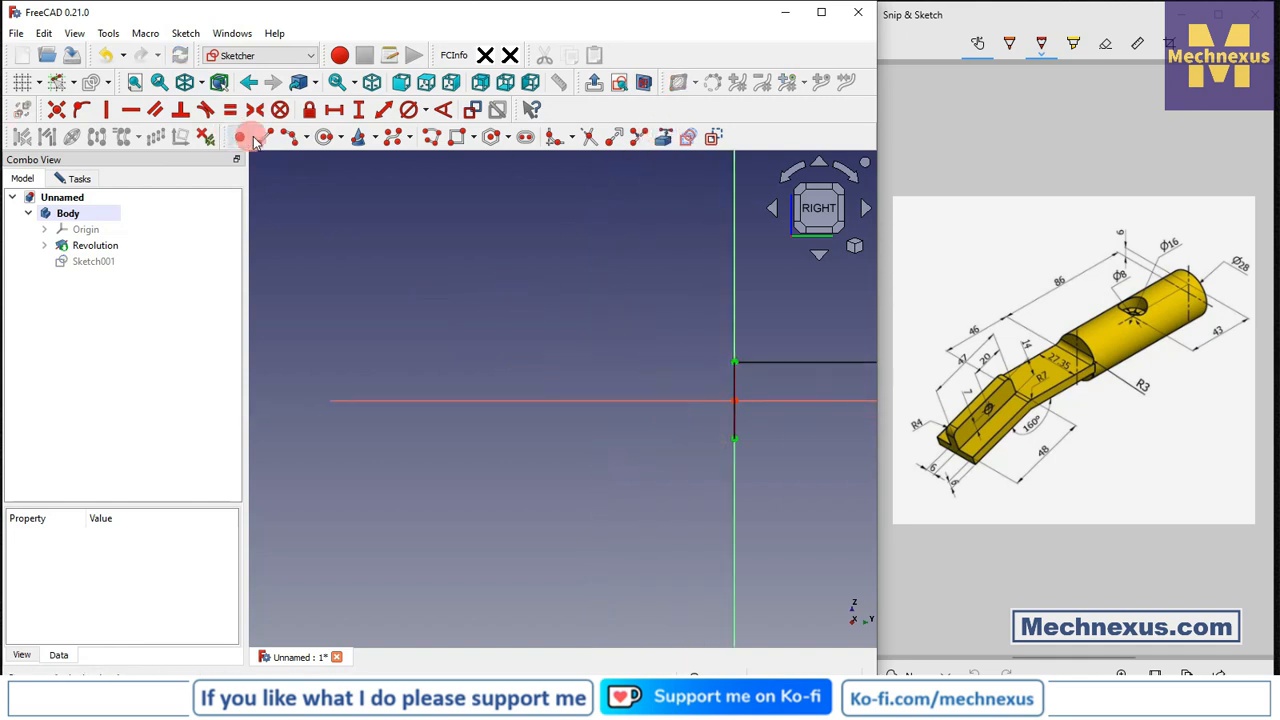
click(449, 140)
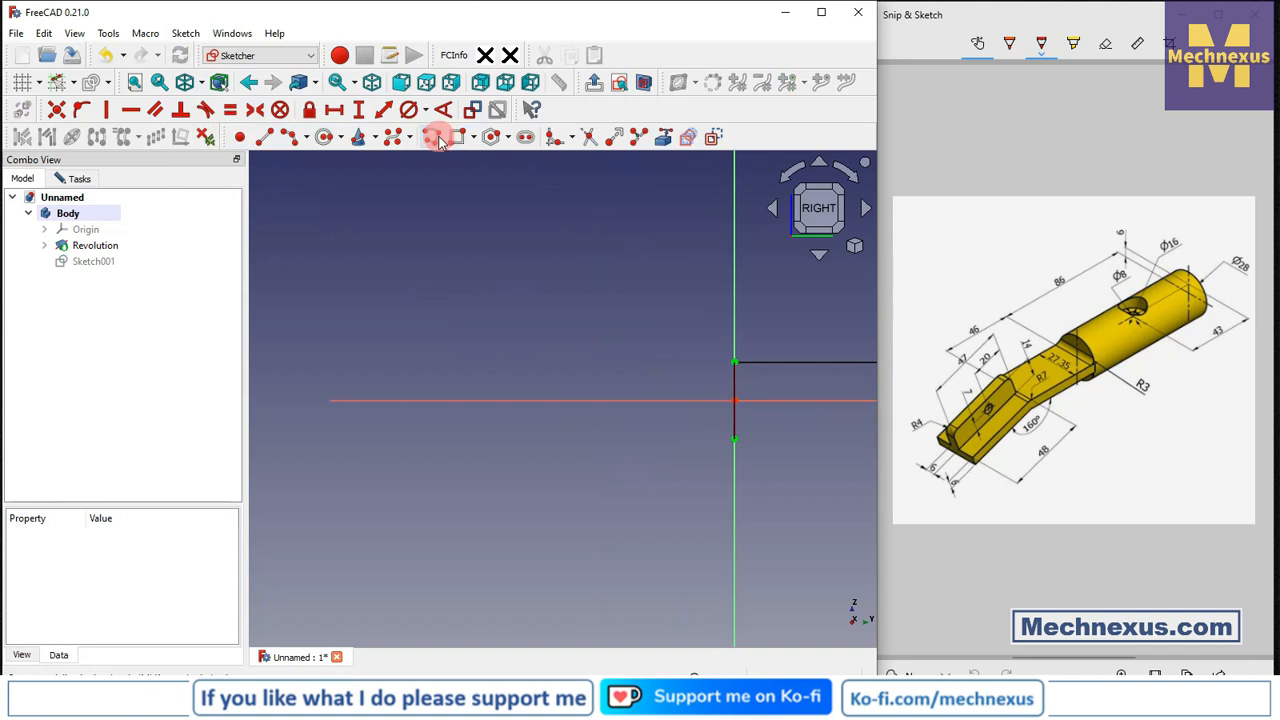
click(733, 380)
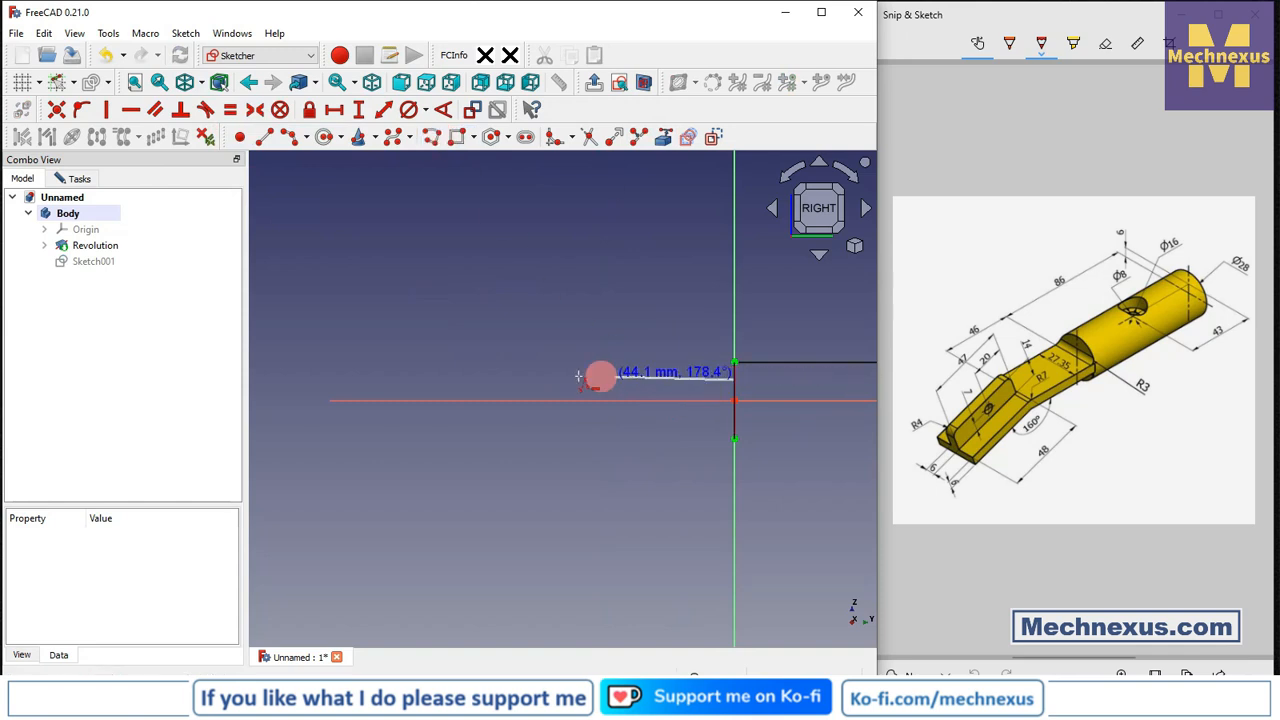
click(469, 381)
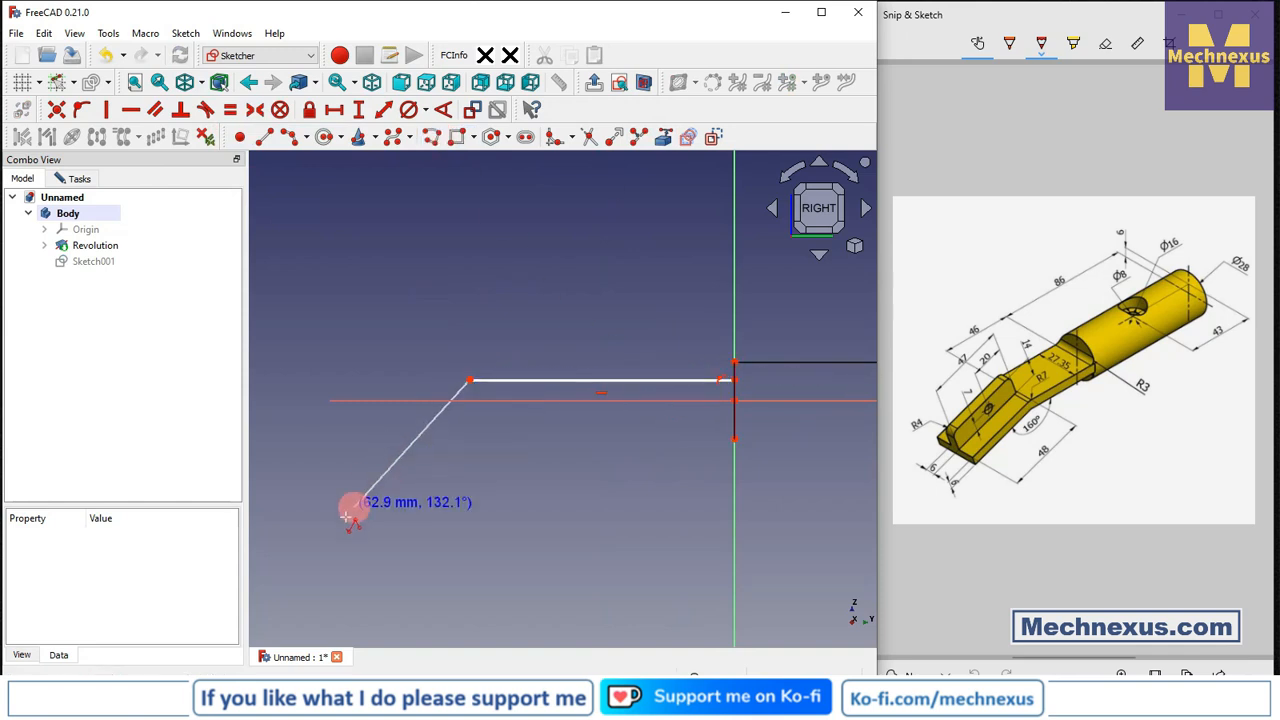
click(325, 542)
click(357, 566)
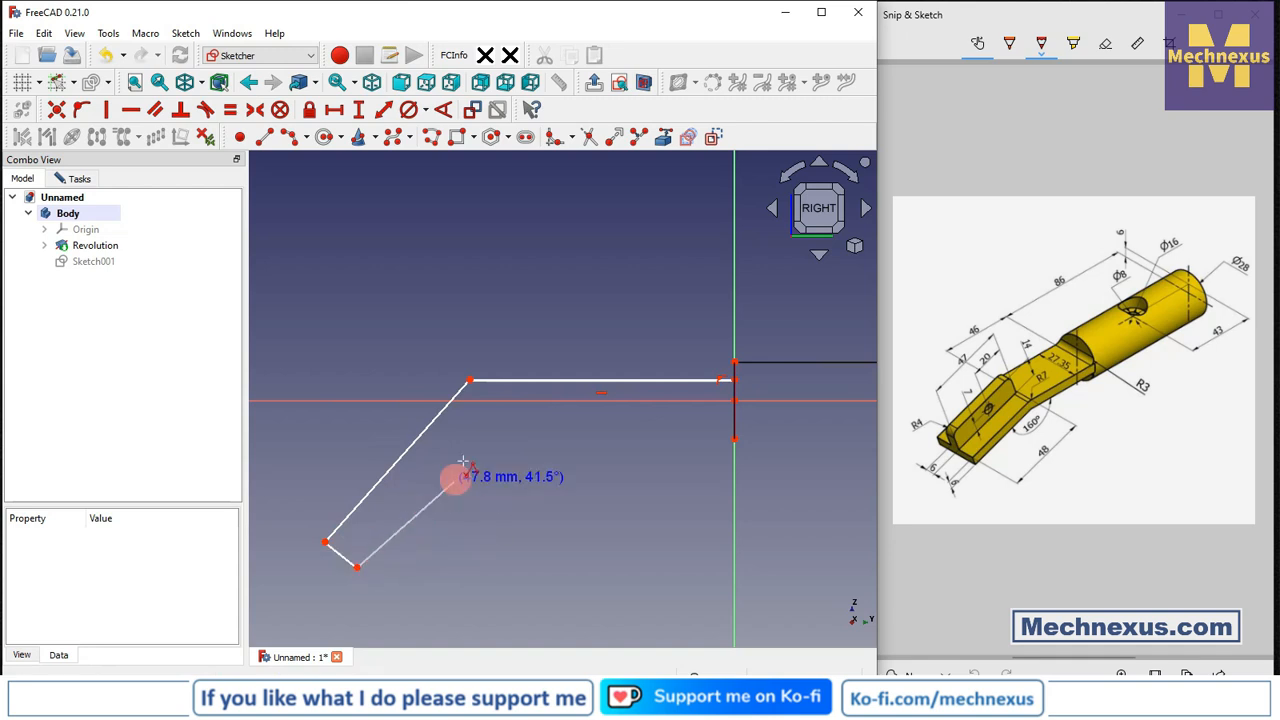
click(475, 421)
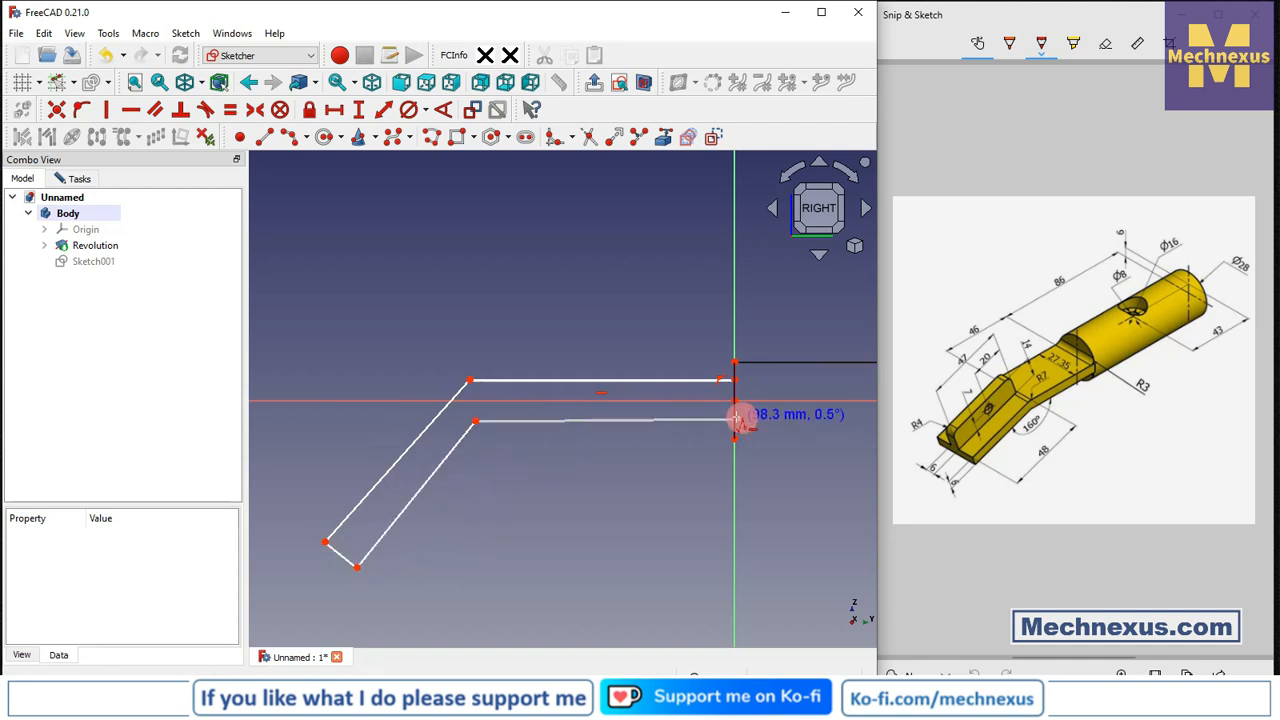
click(734, 418)
scroll(742, 398, up, 2)
scroll(743, 399, up, 2)
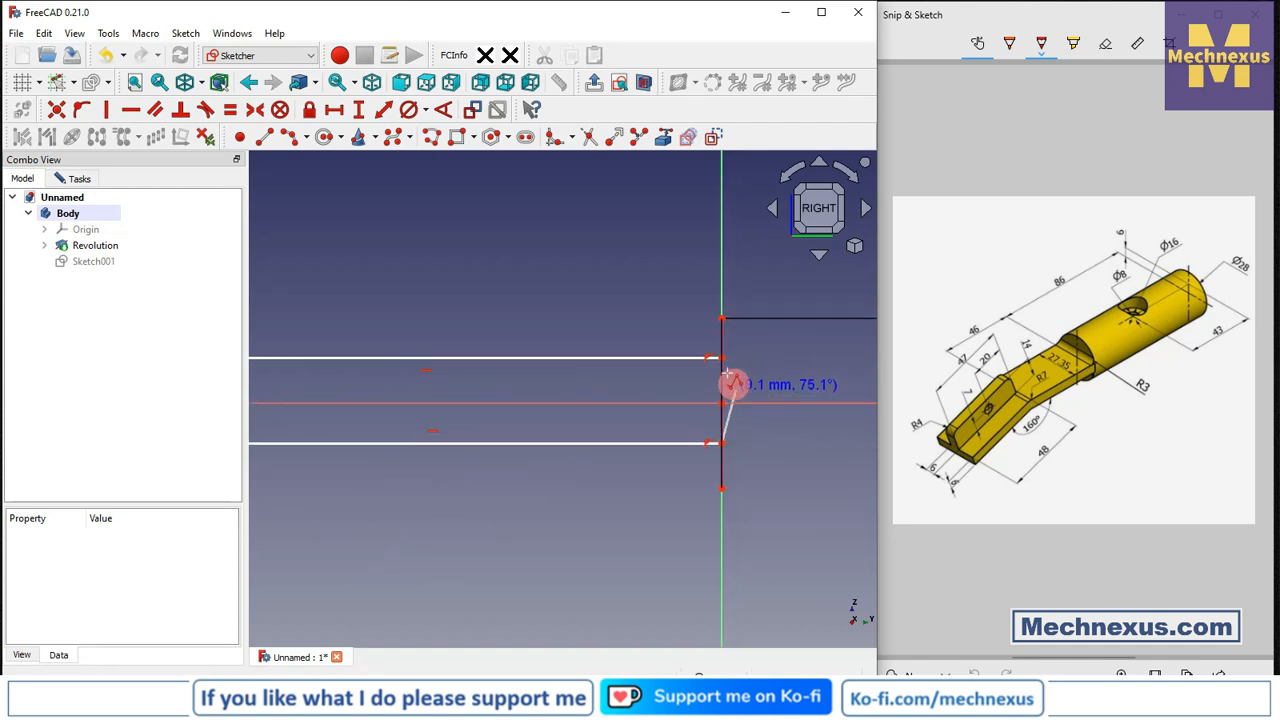
click(720, 357)
scroll(630, 336, down, 1)
scroll(625, 332, down, 5)
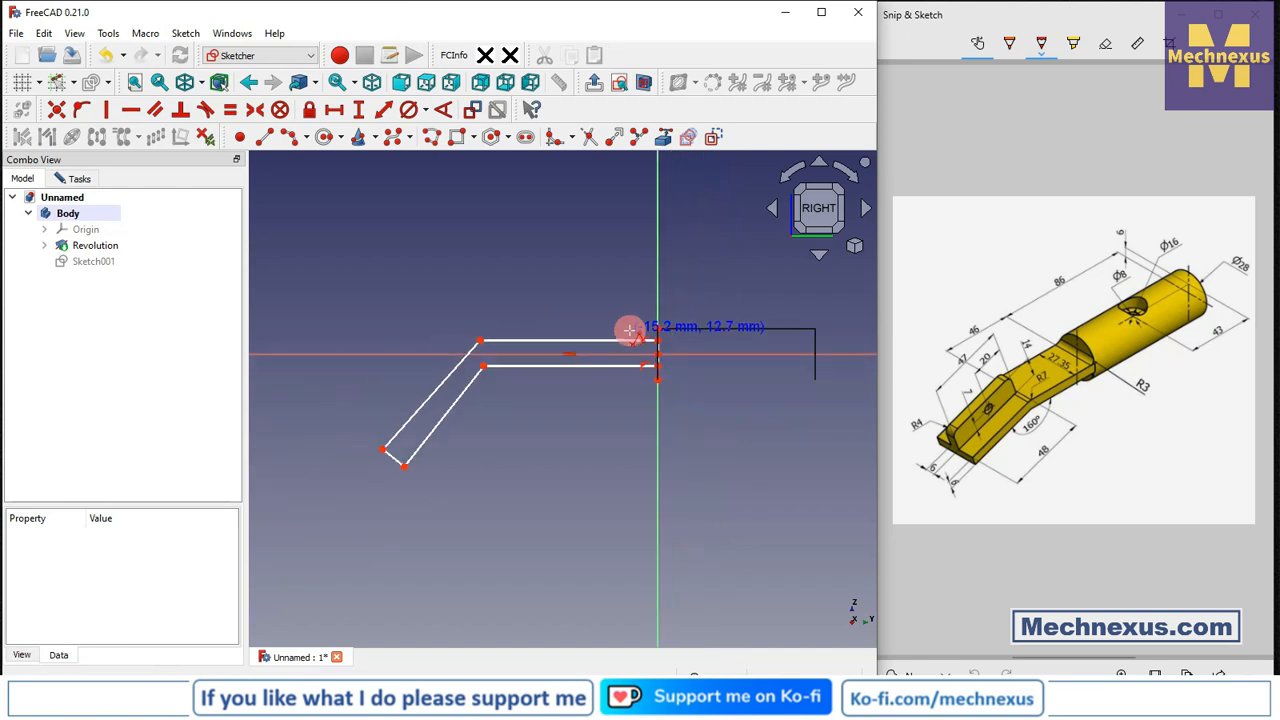
Step: Constrain the two long sloping lines of the arm profile to be parallel
scroll(377, 486, up, 2)
scroll(446, 460, down, 1)
scroll(557, 336, up, 2)
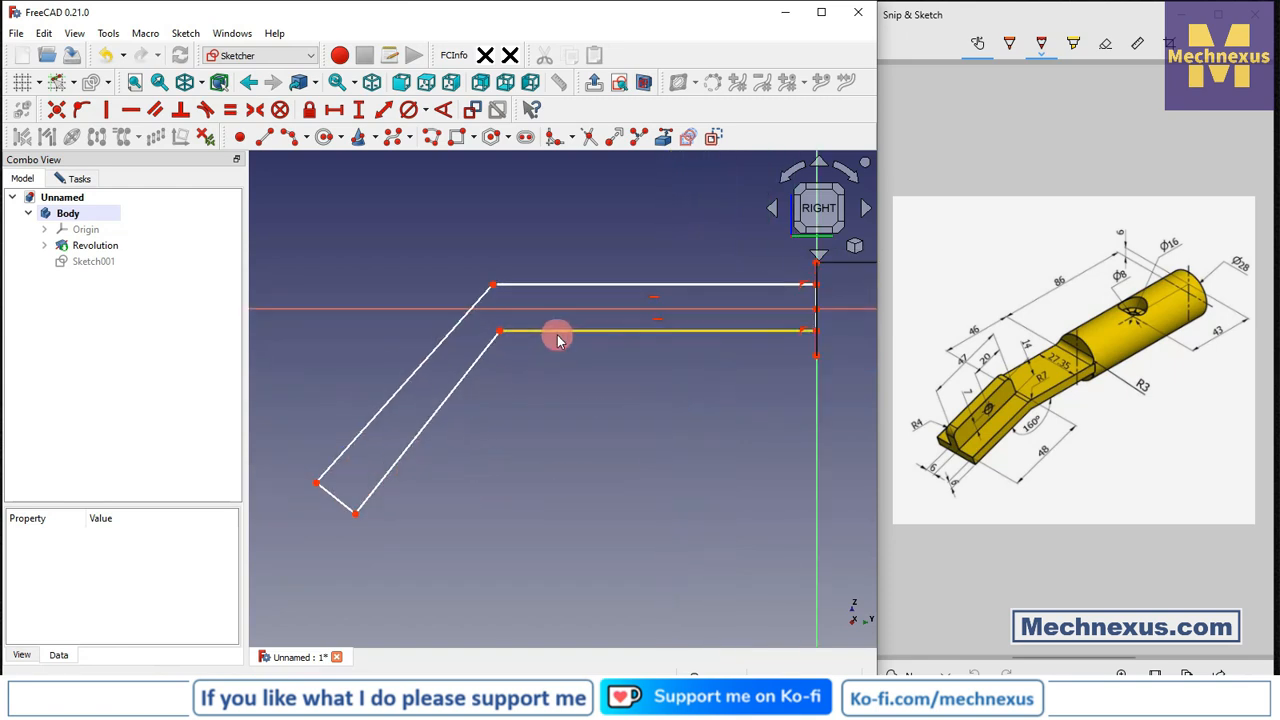
click(449, 394)
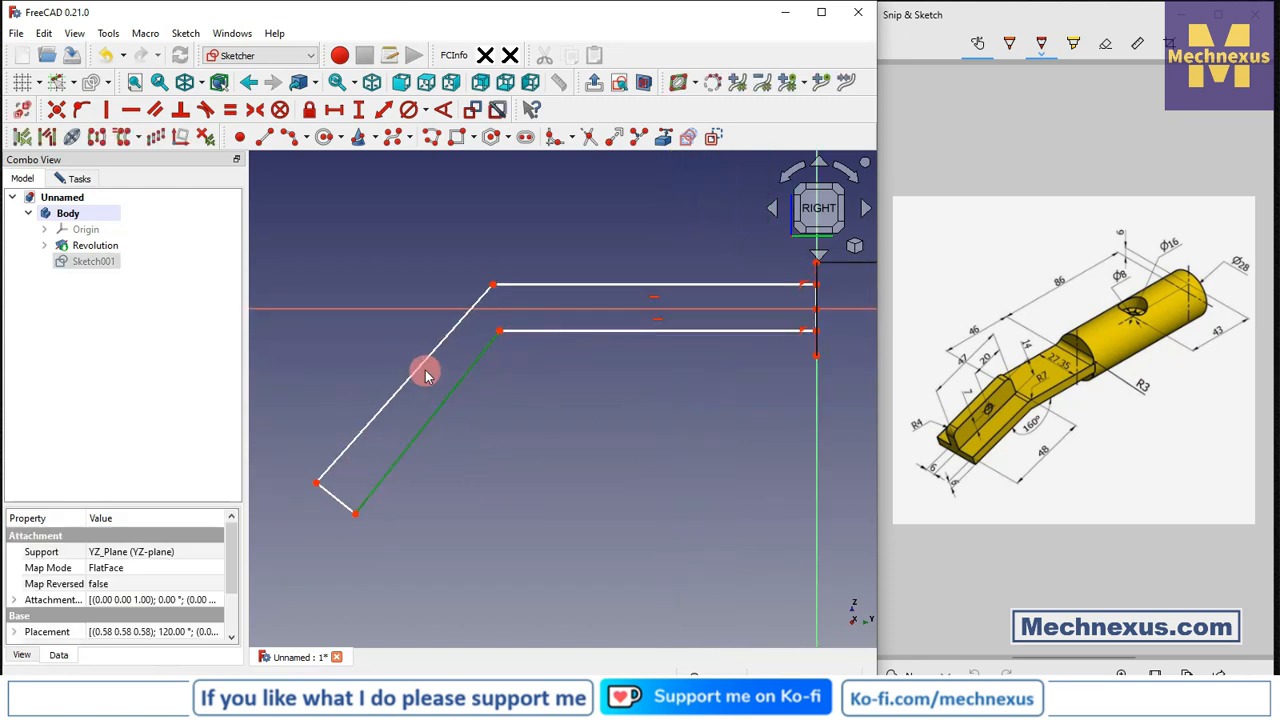
click(422, 372)
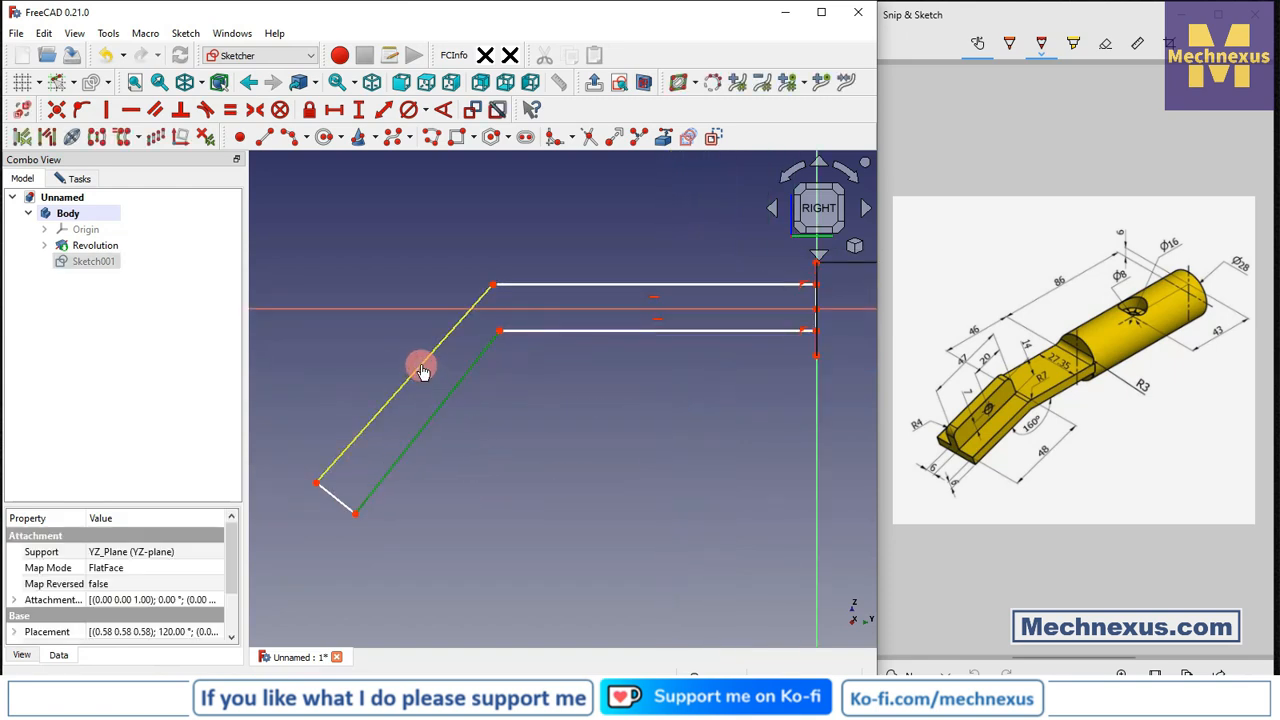
click(155, 112)
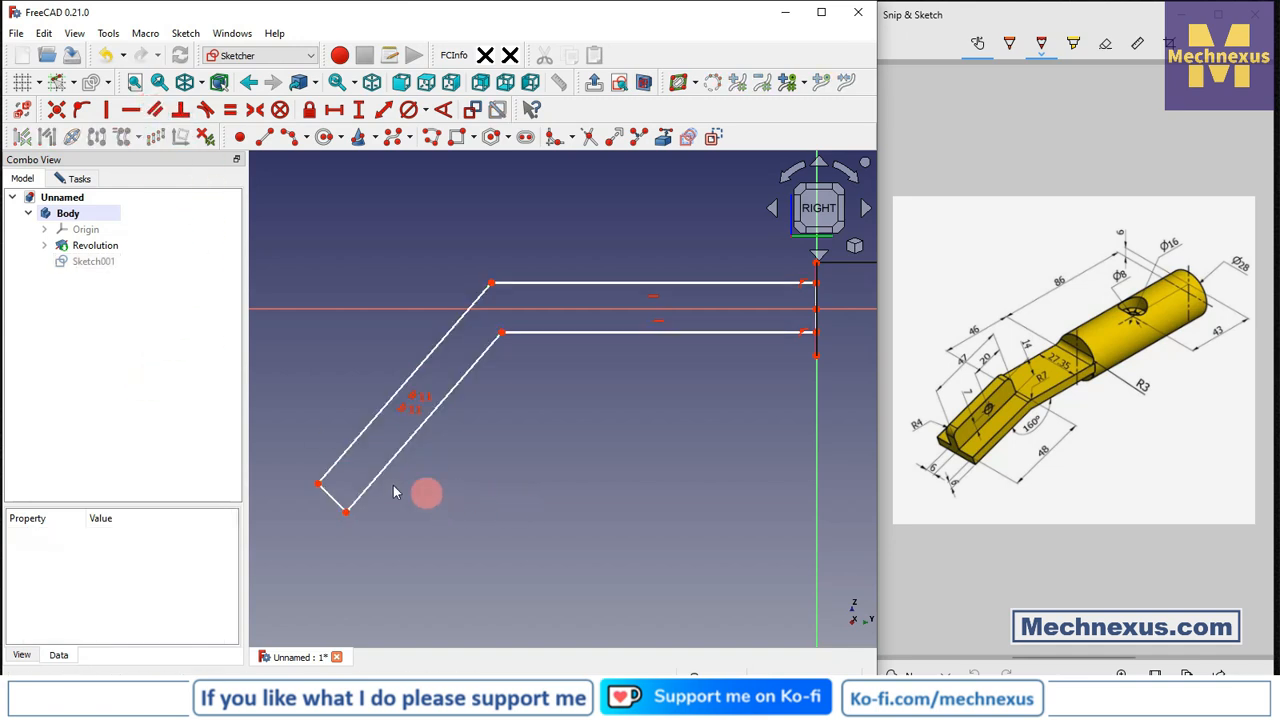
Step: Constrain the short end line of the sloping leg perpendicular to its upper long line
scroll(423, 491, up, 3)
click(299, 527)
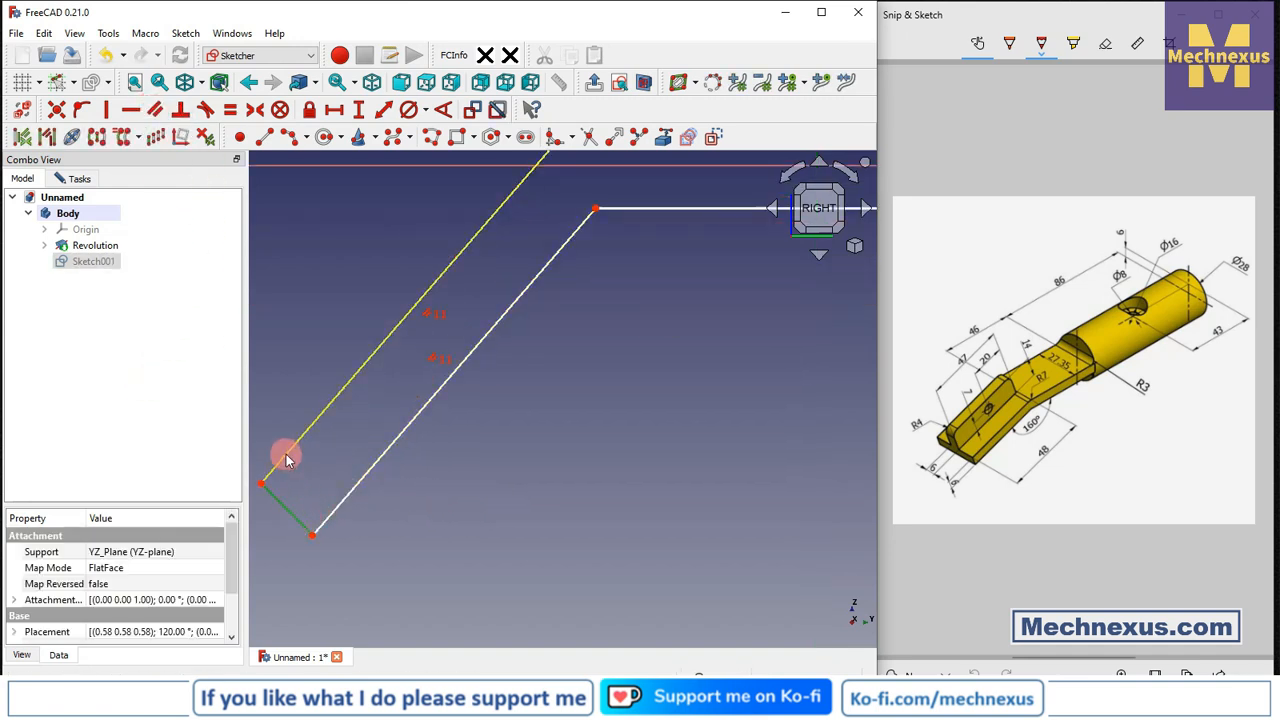
click(290, 450)
scroll(545, 537, down, 2)
click(180, 110)
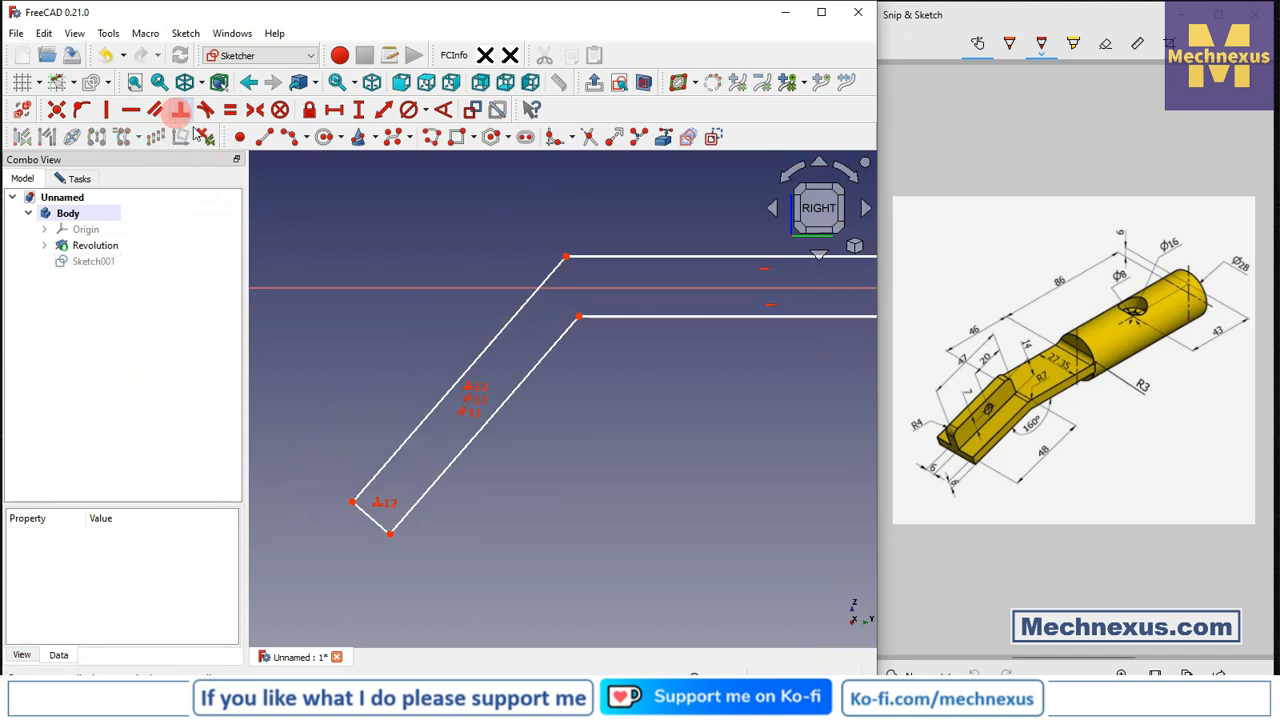
Step: Make the profile's two corner points on the cylinder's end edge symmetric about the horizontal sketch axis
scroll(495, 508, down, 3)
scroll(695, 420, up, 3)
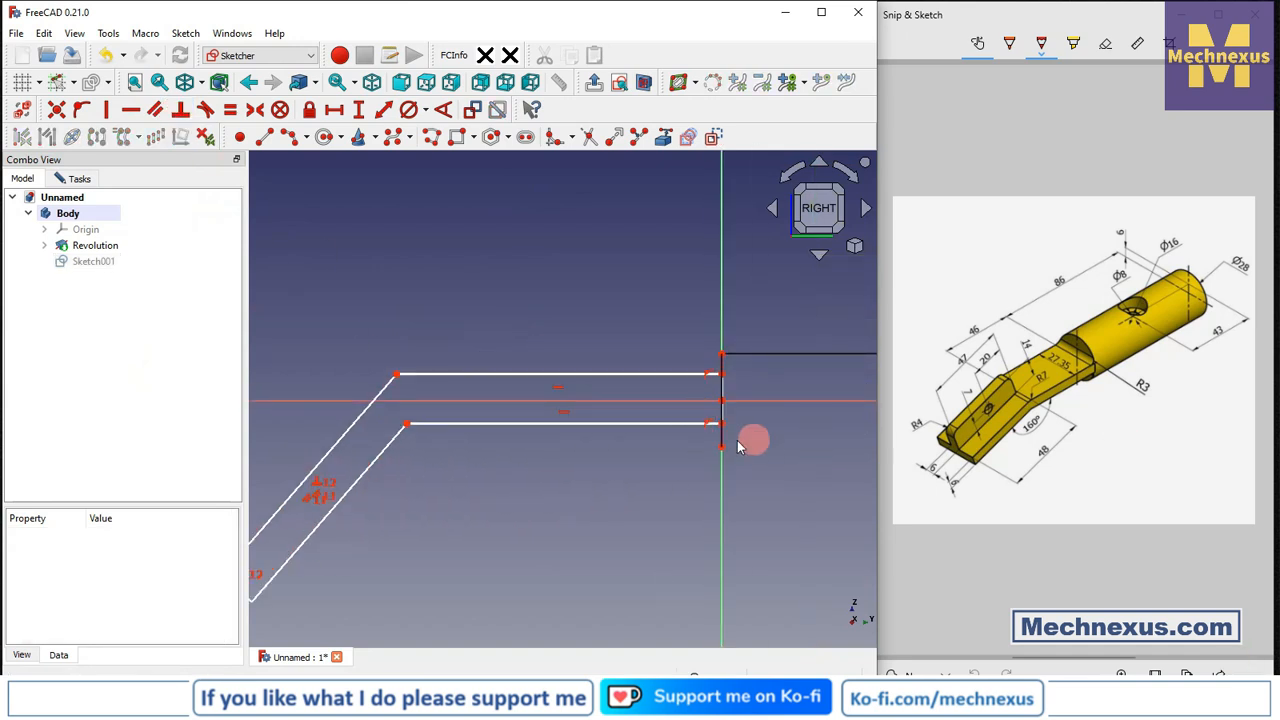
scroll(729, 400, up, 3)
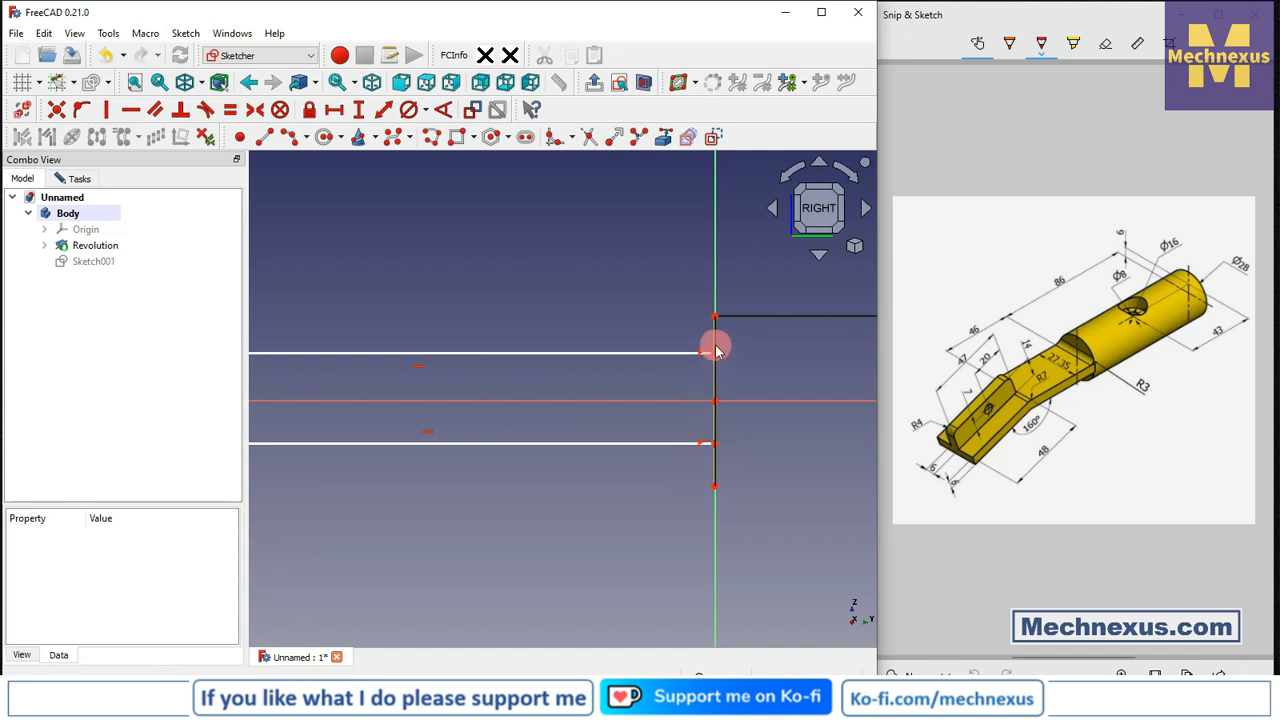
click(255, 109)
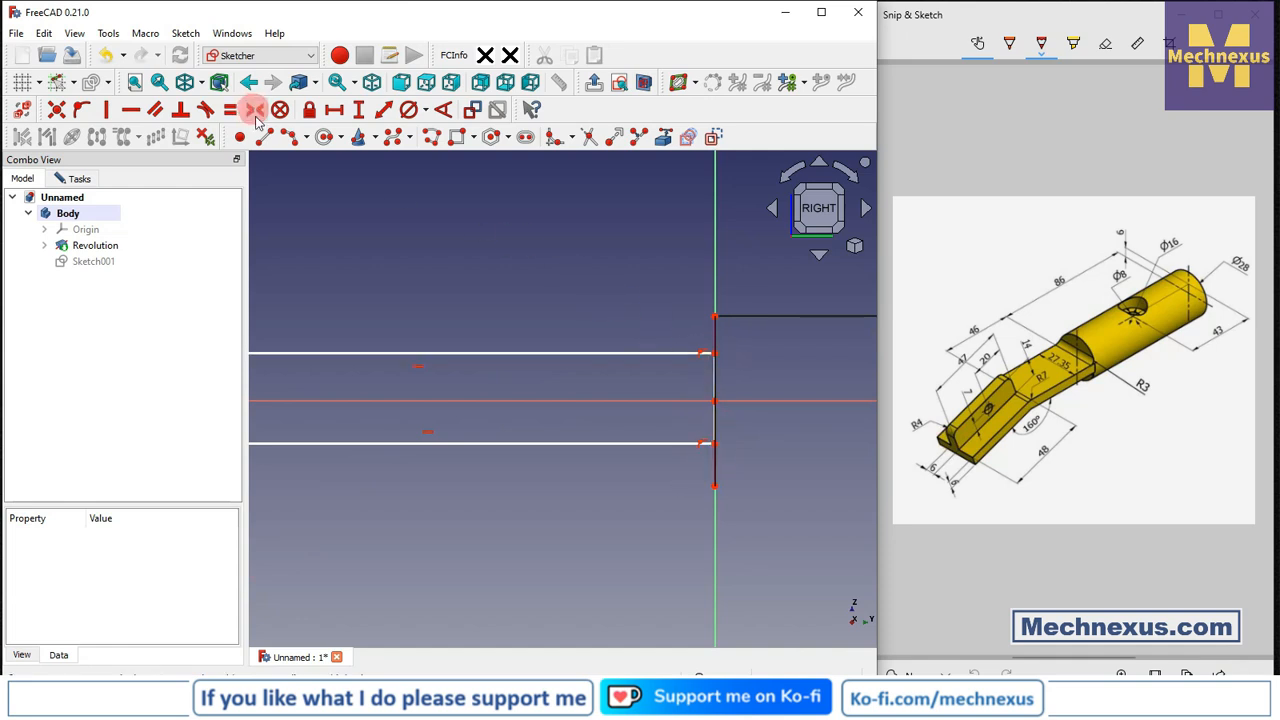
click(716, 353)
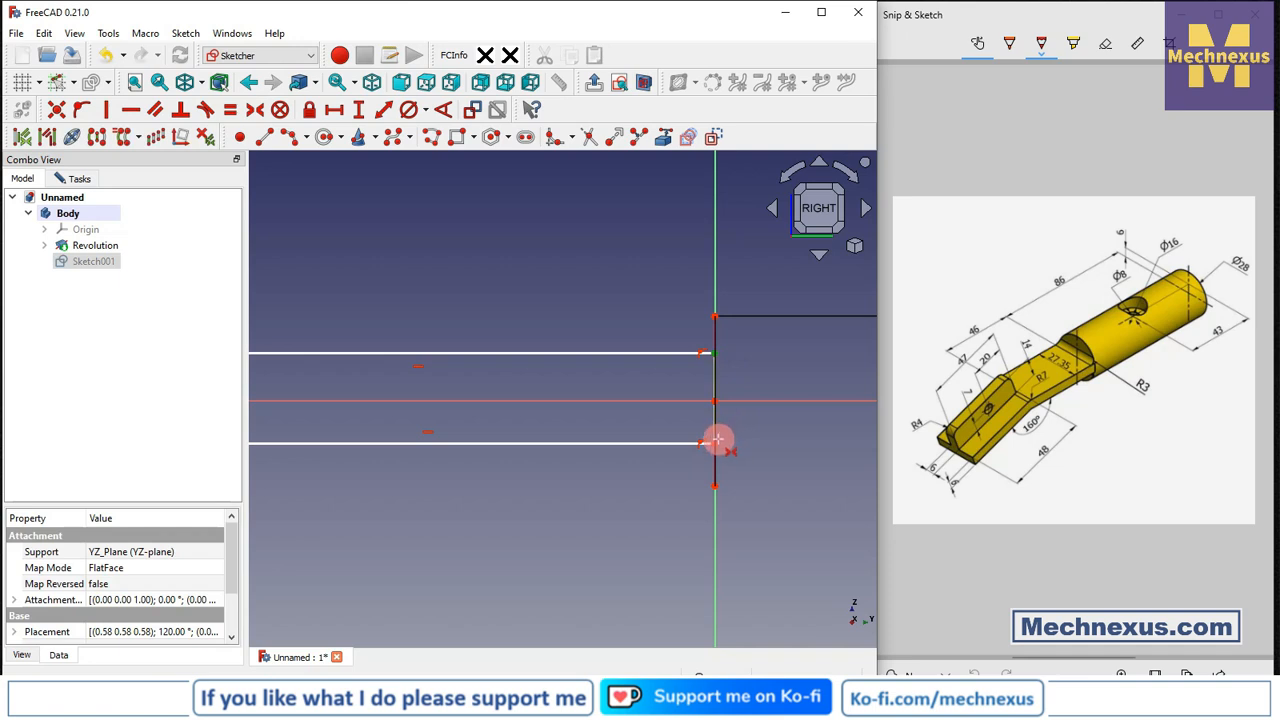
click(714, 443)
click(748, 400)
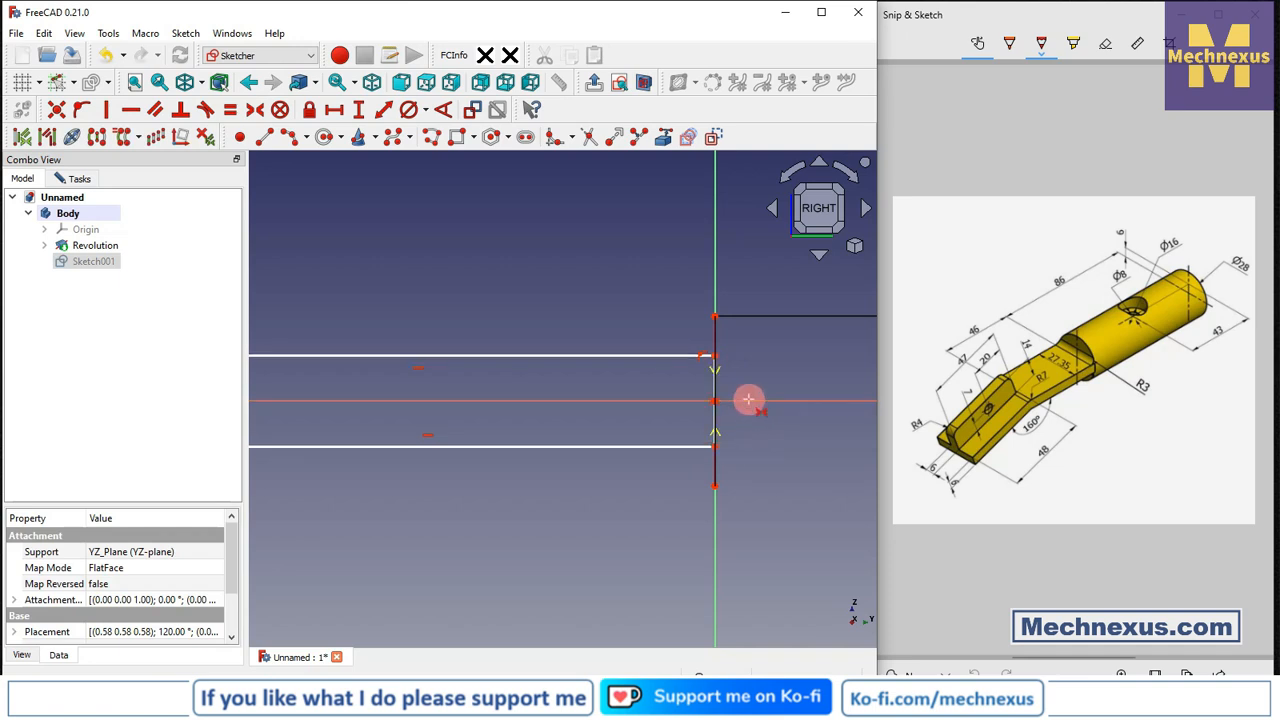
Step: Constrain the profile's short vertical line at the cylinder end to a vertical distance of 6 mm
click(360, 114)
click(714, 383)
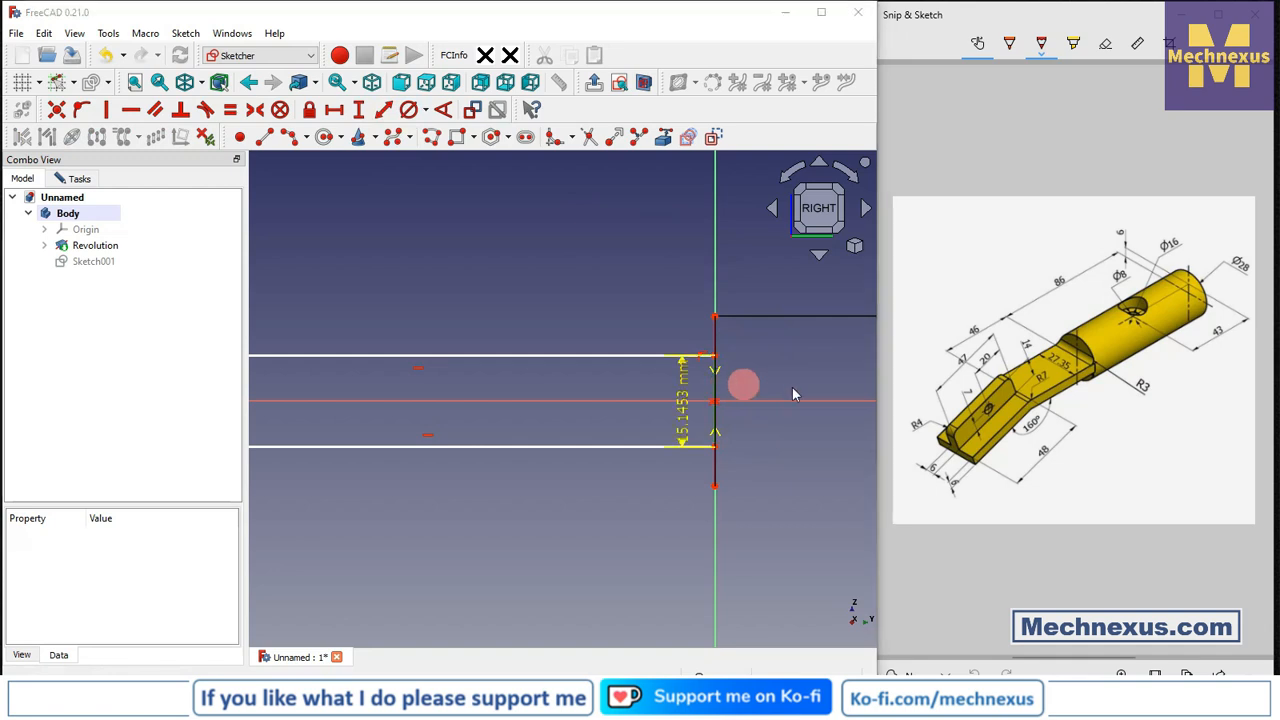
key(Return)
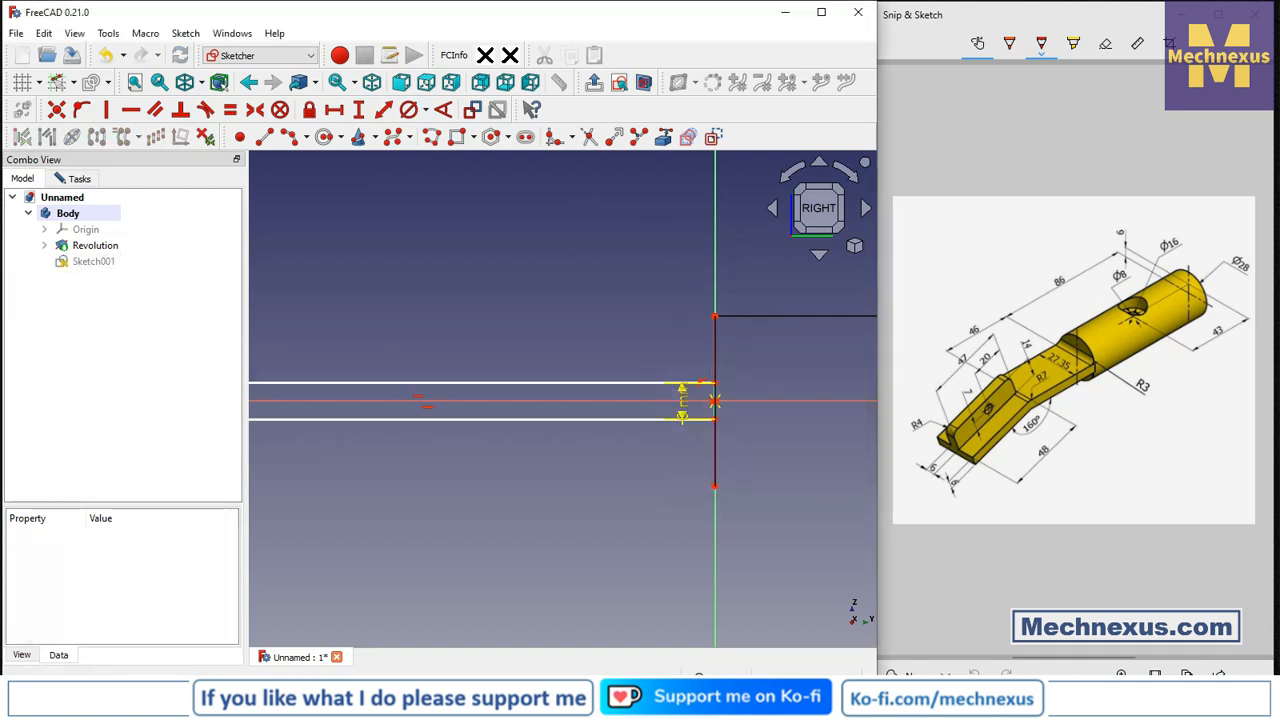
scroll(703, 402, up, 3)
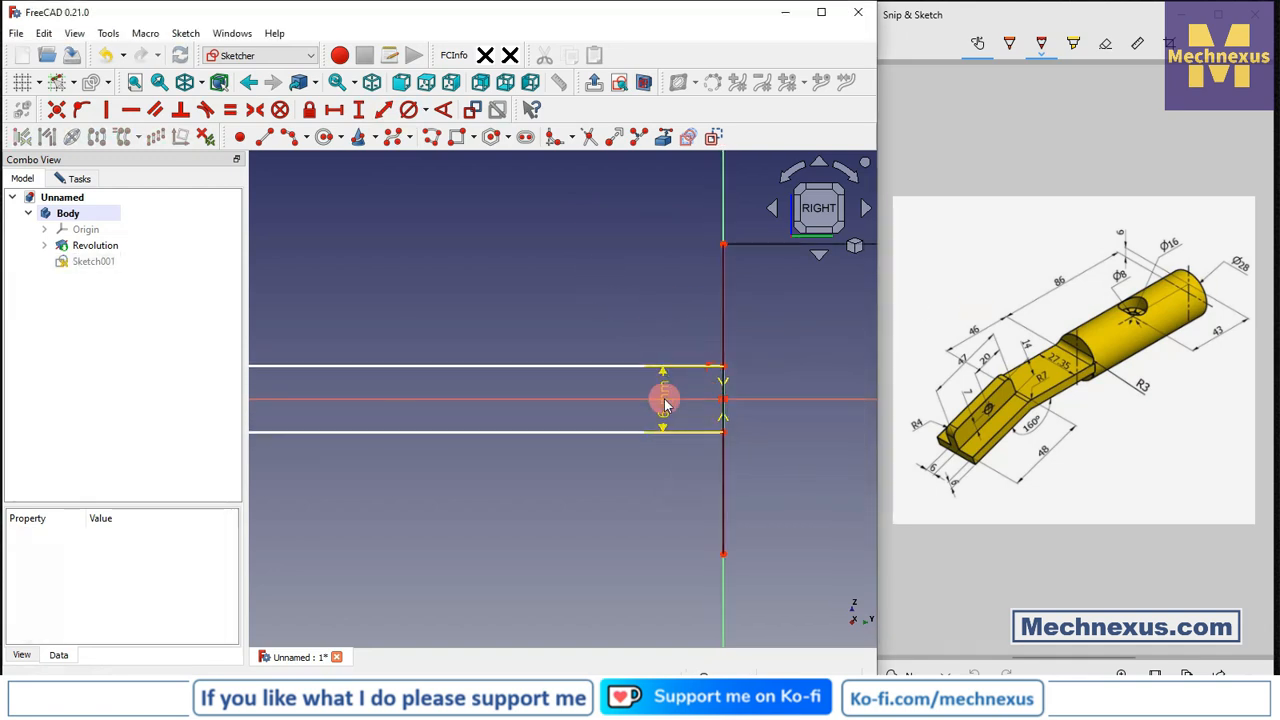